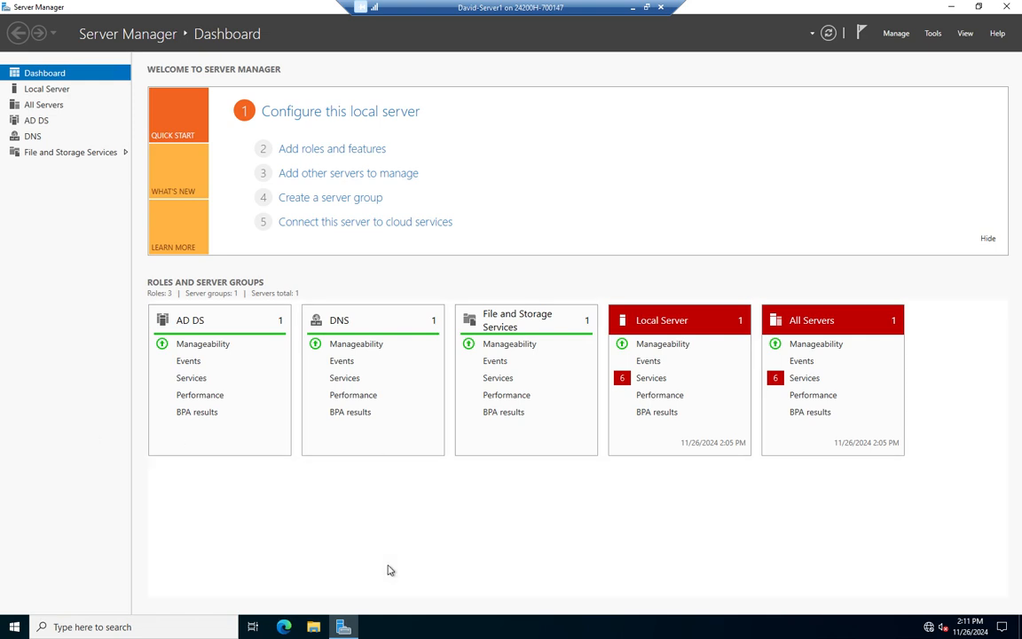
Open File Server Resource Manager and view the Quotas list and the Quota Templates under Quota Management.
{"action": "left_click", "coordinate": [933, 33]}
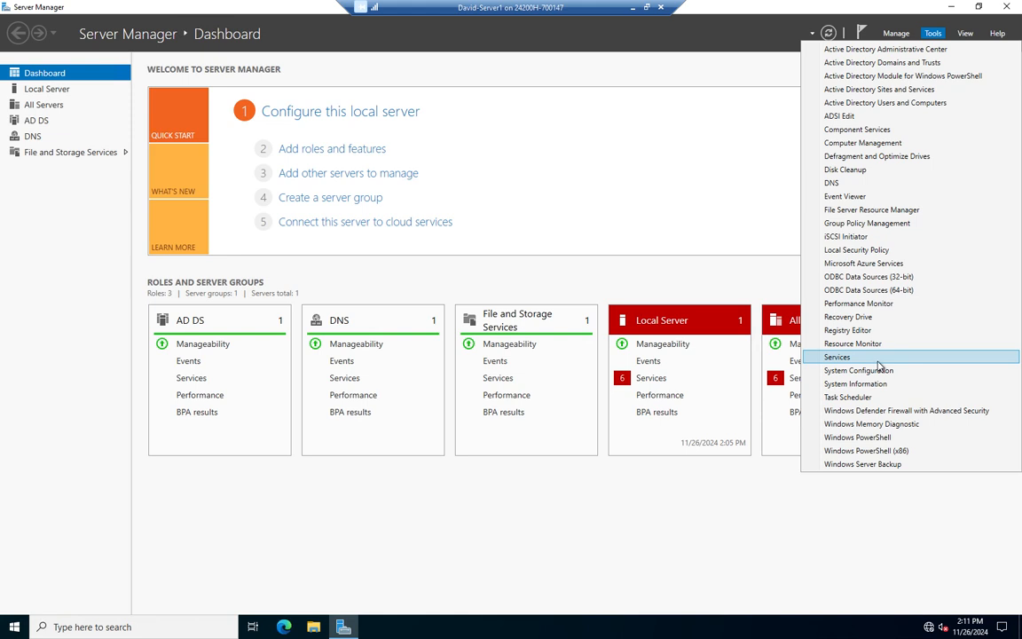
{"action": "left_click", "coordinate": [858, 210]}
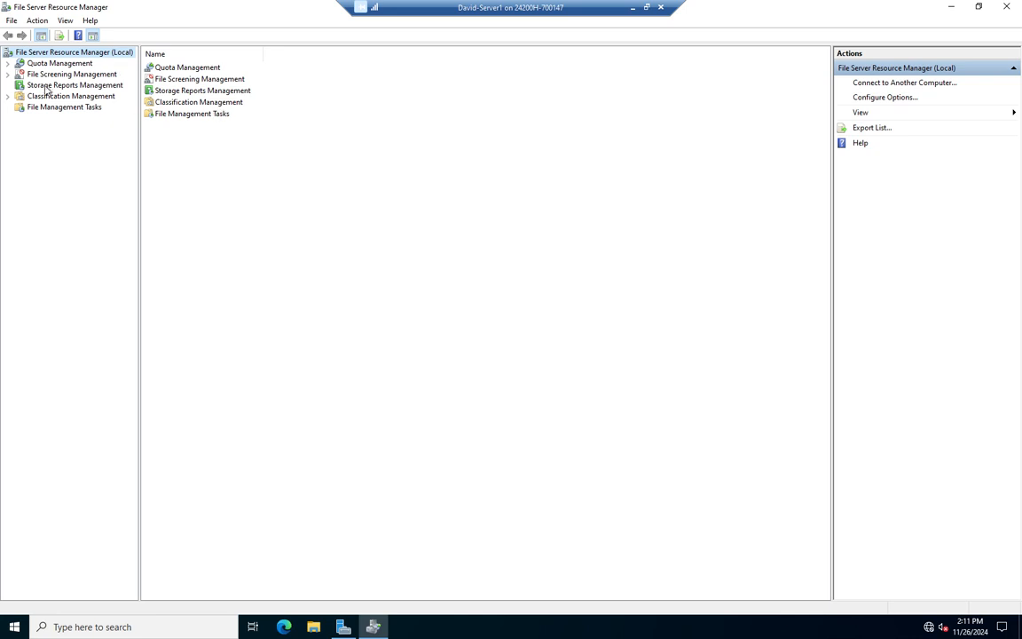
{"action": "left_click", "coordinate": [8, 64]}
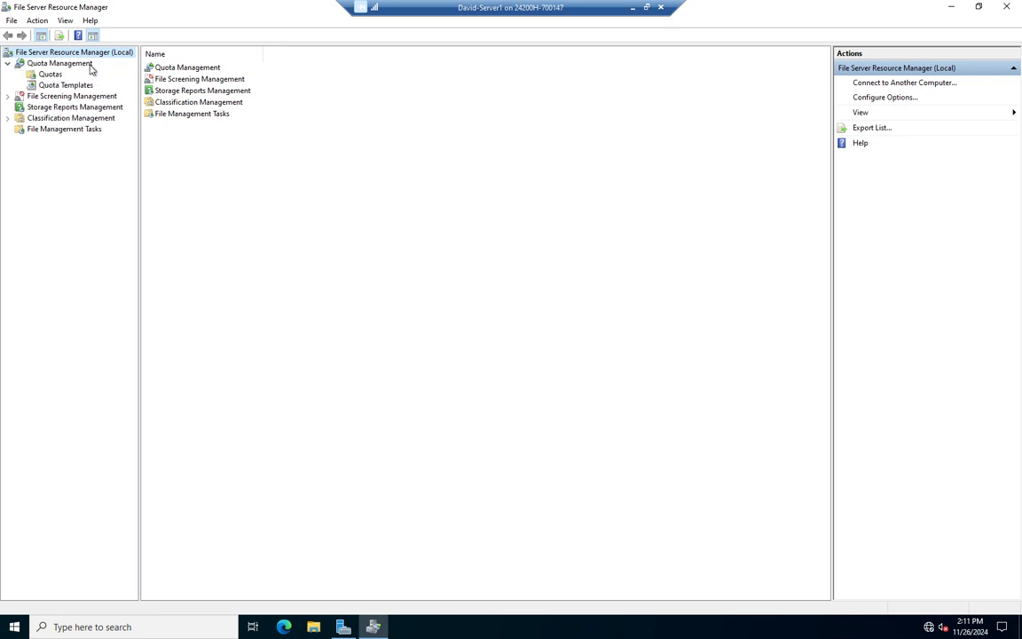
{"action": "left_click", "coordinate": [50, 75]}
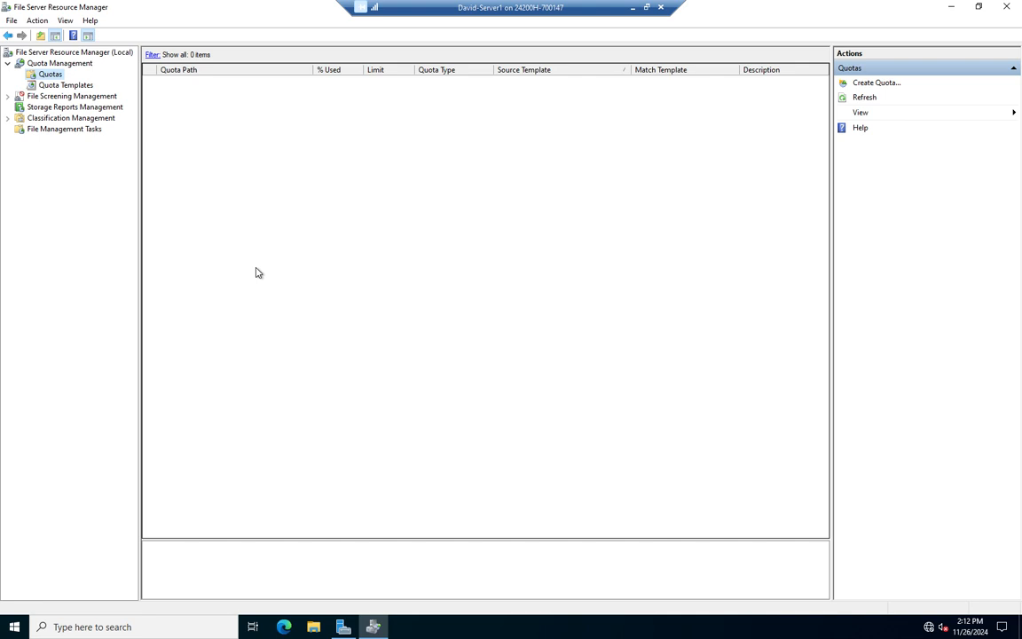
{"action": "left_click", "coordinate": [64, 84]}
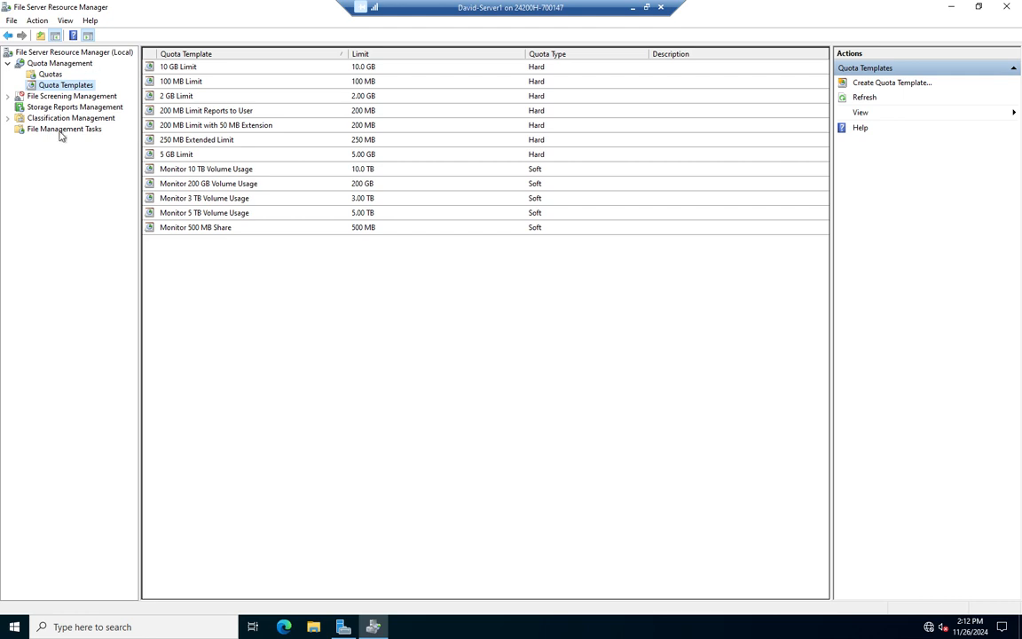
Start a new quota and set its path to the C:\Shared folder.
{"action": "left_click", "coordinate": [51, 75]}
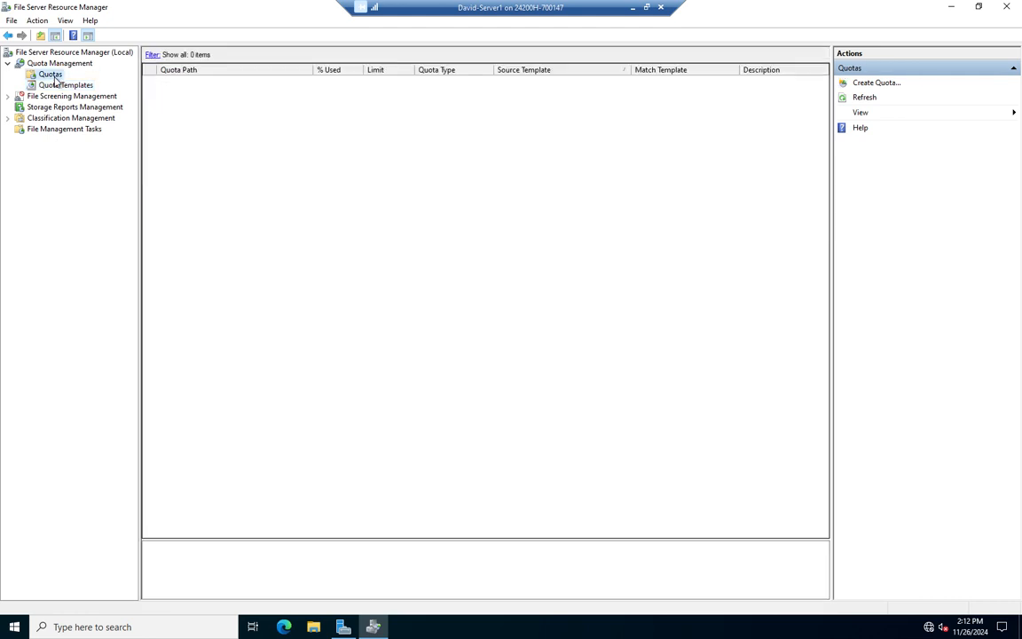
{"action": "right_click", "coordinate": [295, 132]}
{"action": "left_click", "coordinate": [316, 137]}
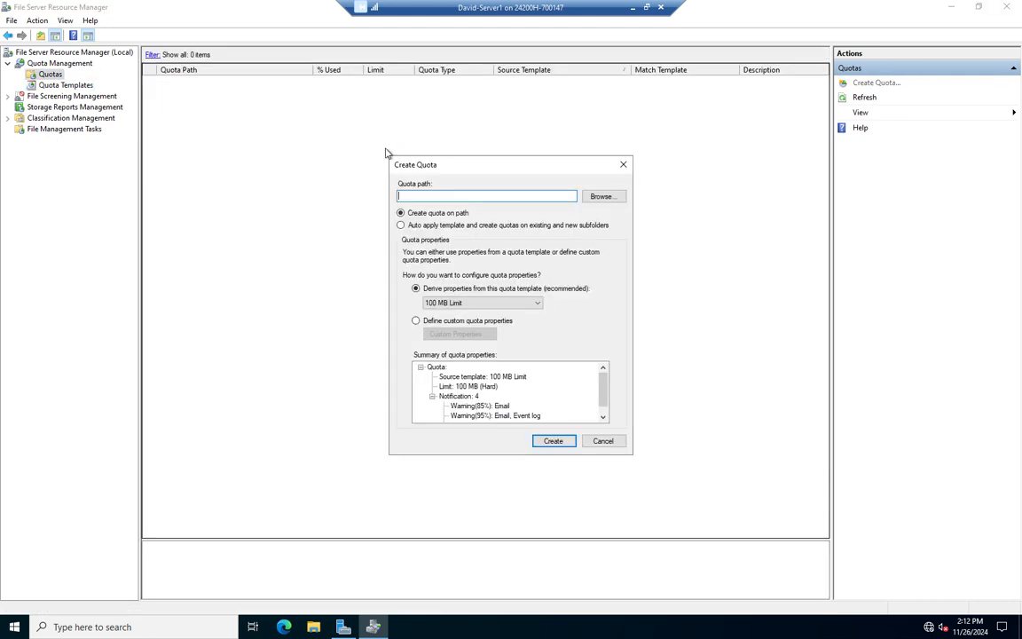
{"action": "left_click", "coordinate": [603, 197]}
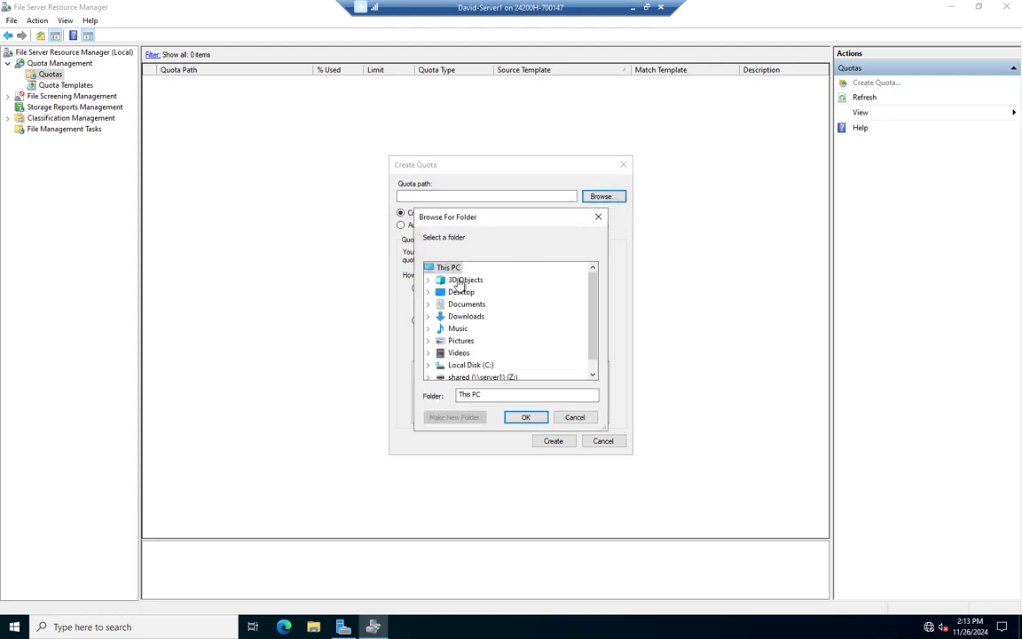
{"action": "double_click", "coordinate": [466, 366]}
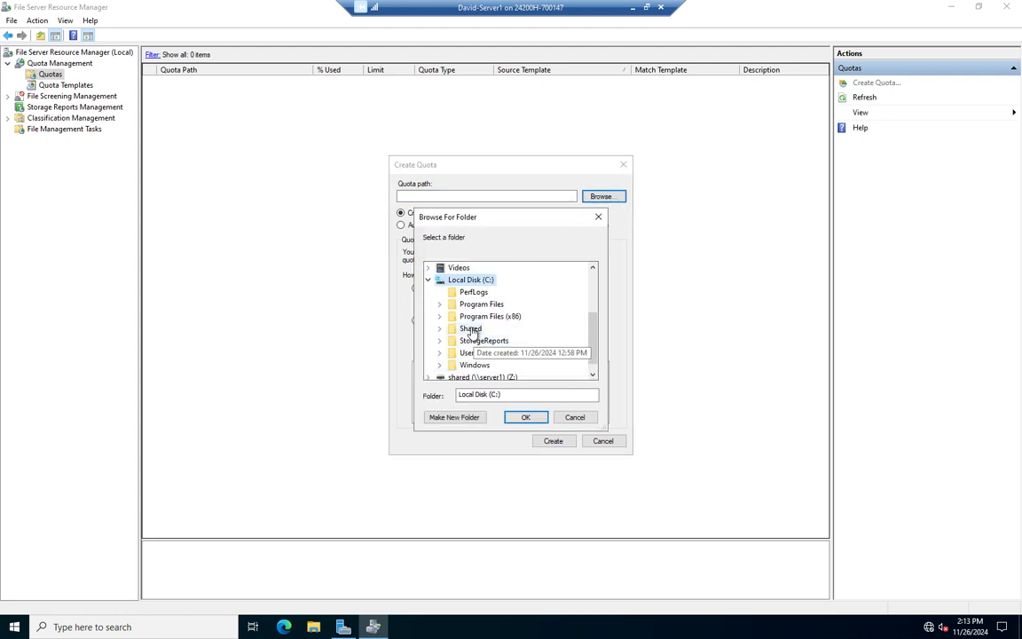
{"action": "double_click", "coordinate": [470, 329]}
{"action": "left_click", "coordinate": [525, 417]}
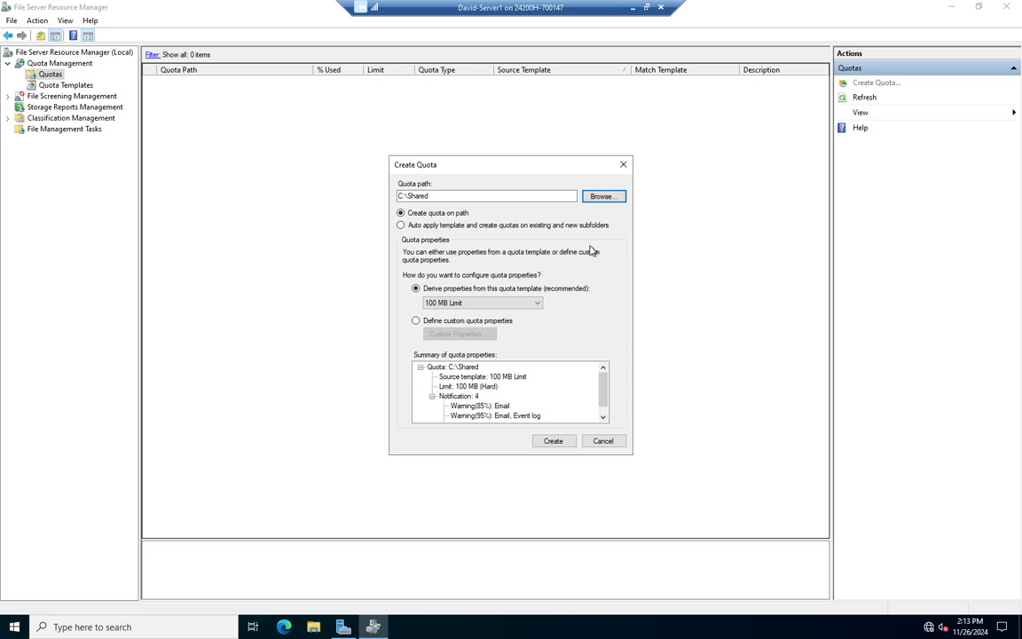
Review the template and custom property options, keep the 100 MB Limit template, and create the quota.
{"action": "left_click", "coordinate": [538, 303]}
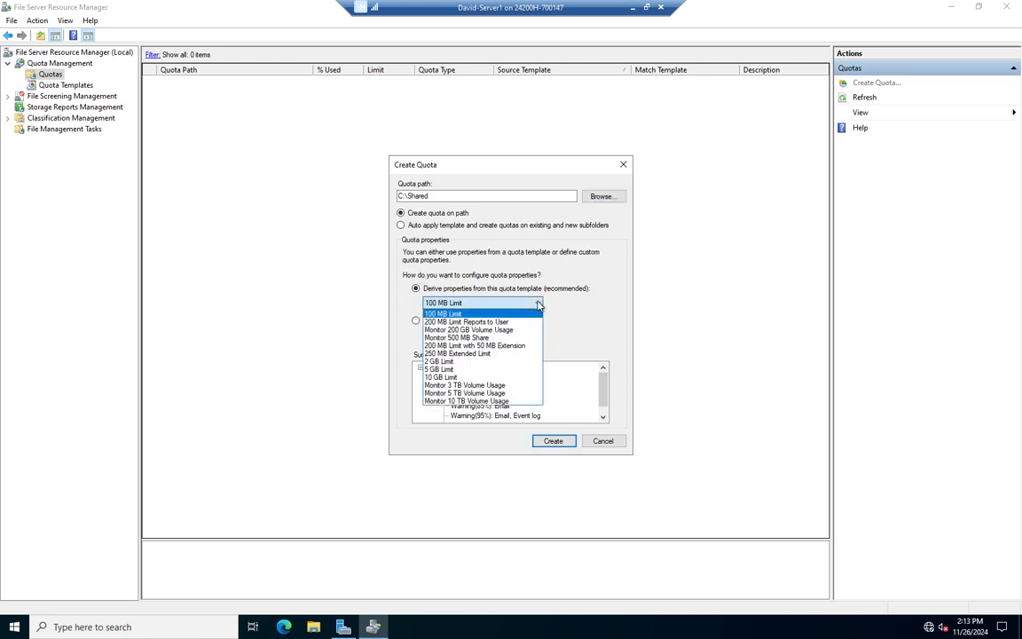
{"action": "left_click", "coordinate": [463, 304]}
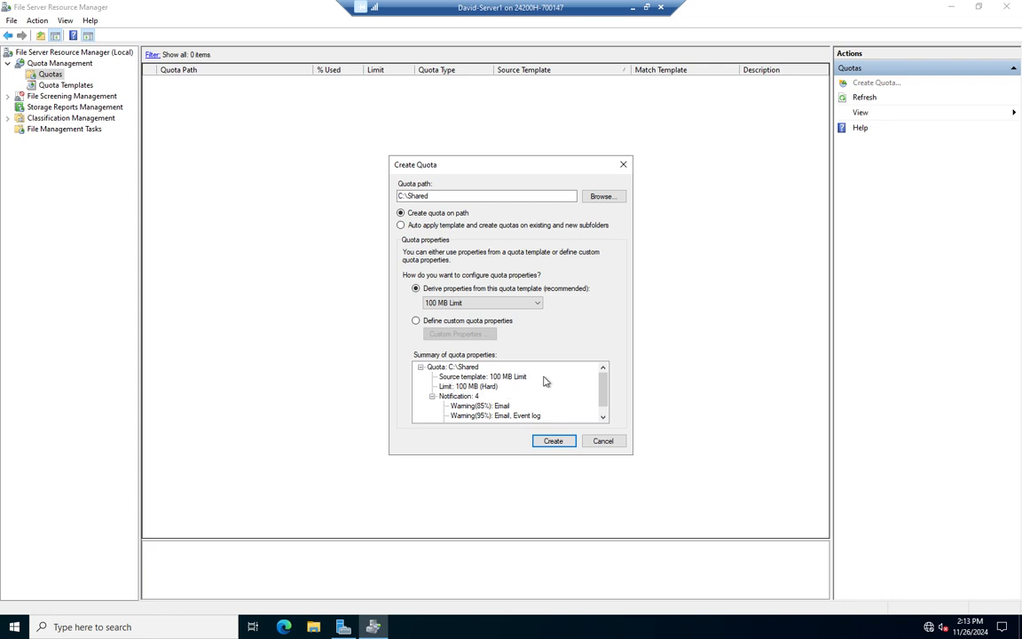
{"action": "scroll", "coordinate": [546, 382], "scroll_direction": "down", "scroll_amount": 1}
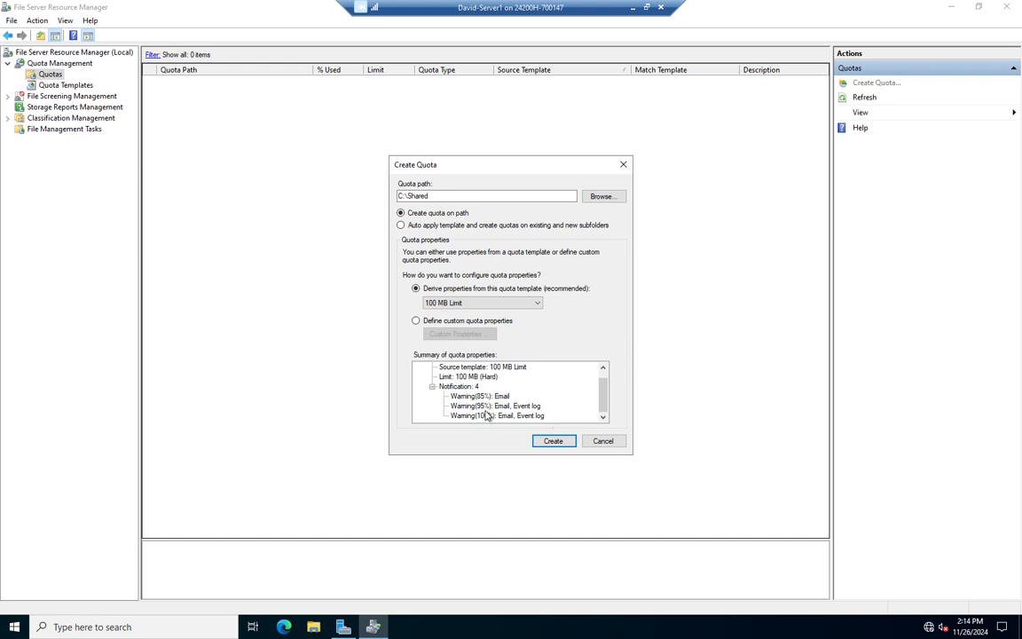
{"action": "left_click", "coordinate": [434, 323]}
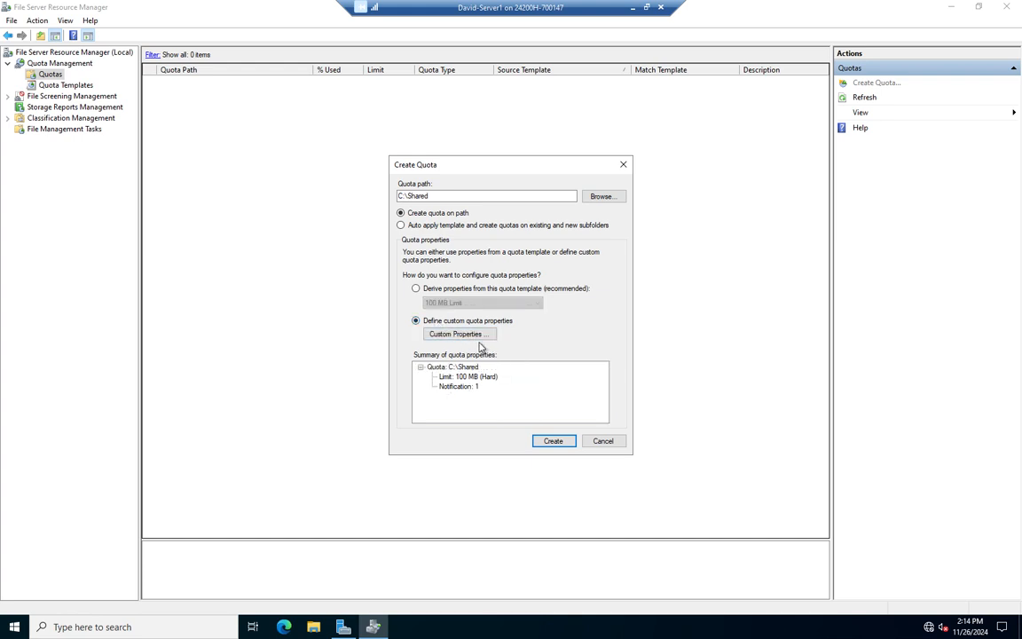
{"action": "left_click", "coordinate": [416, 288]}
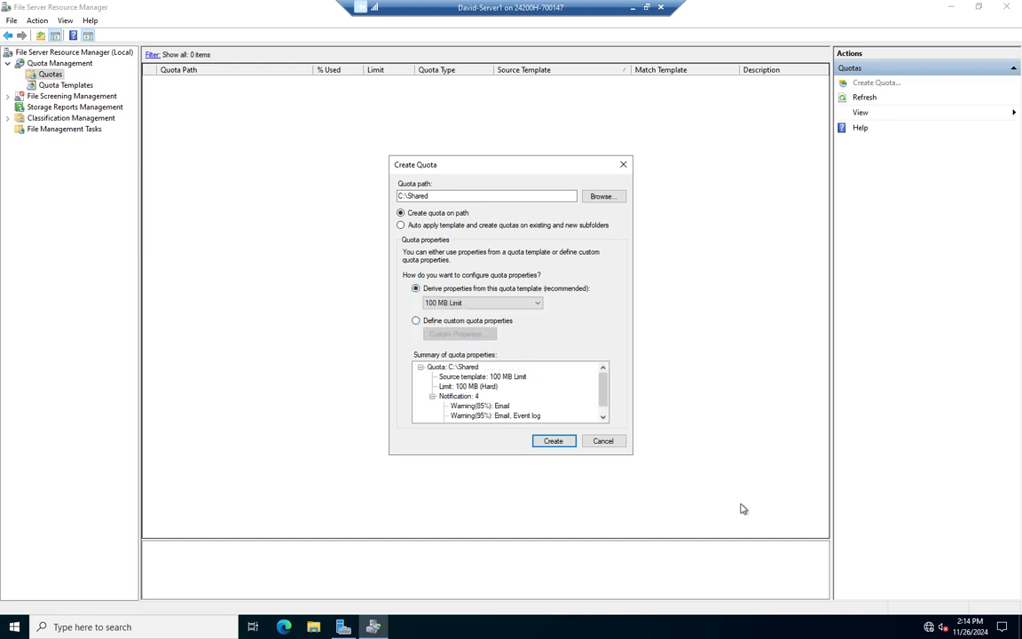
{"action": "left_click", "coordinate": [548, 443]}
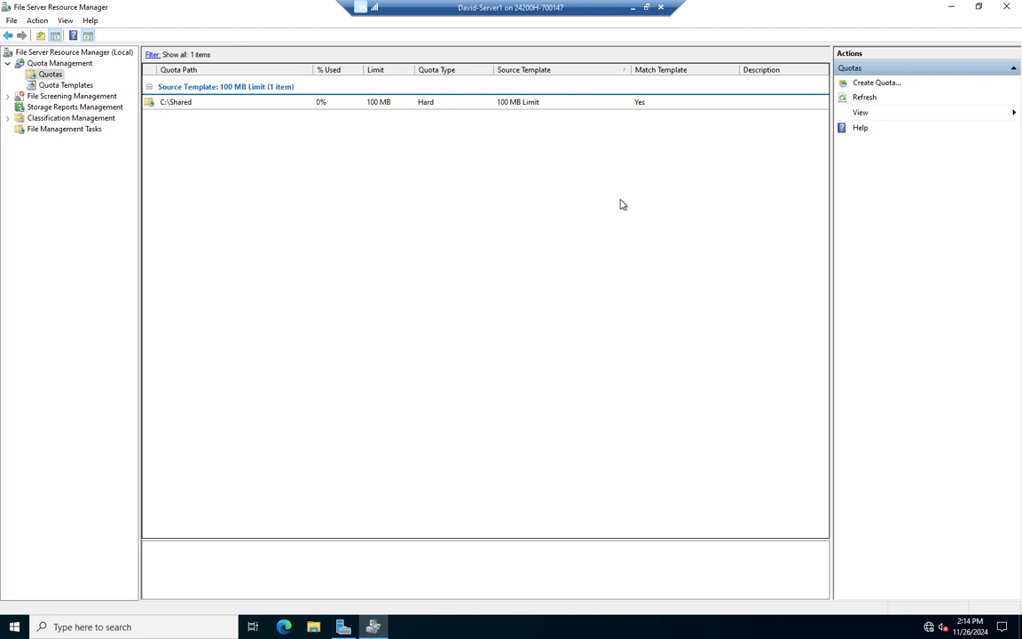
{"action": "right_click", "coordinate": [277, 106]}
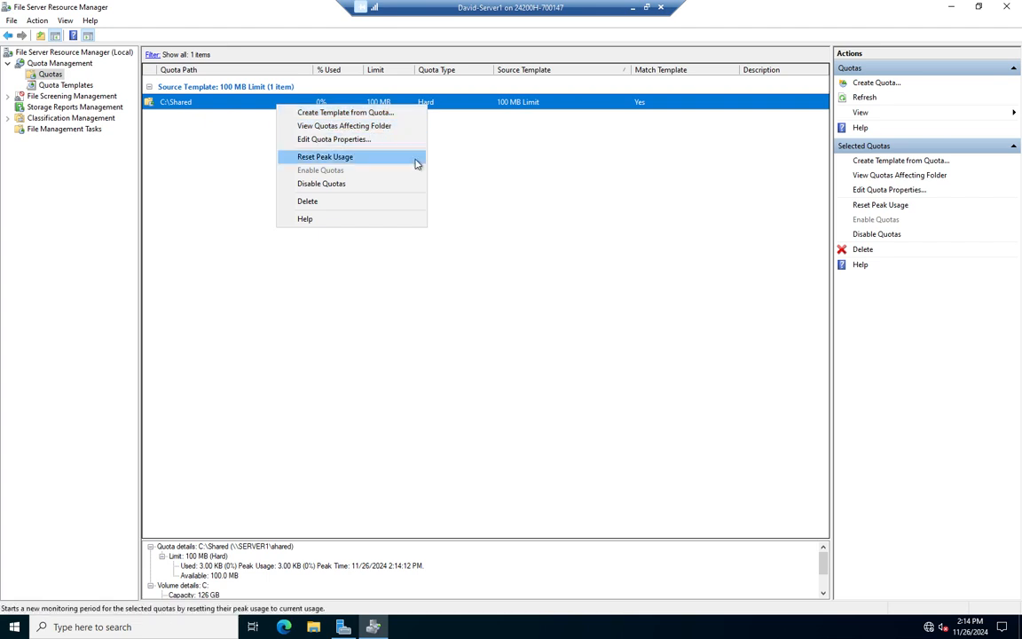
{"action": "left_click", "coordinate": [698, 211]}
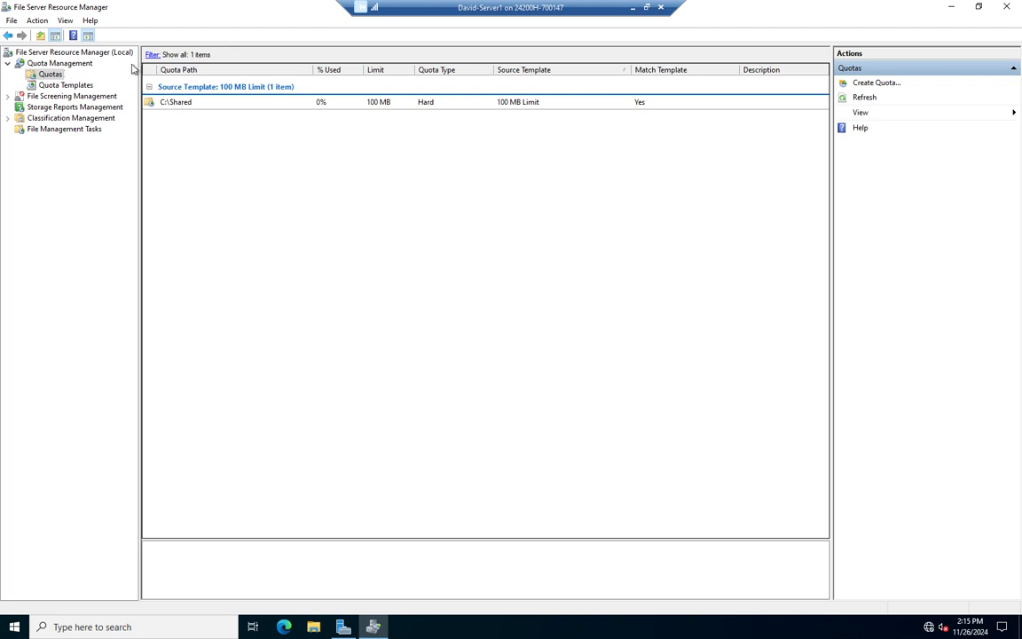
Examine the File Screens, File Screen Templates and File Groups under File Screening Management.
{"action": "left_click", "coordinate": [8, 96]}
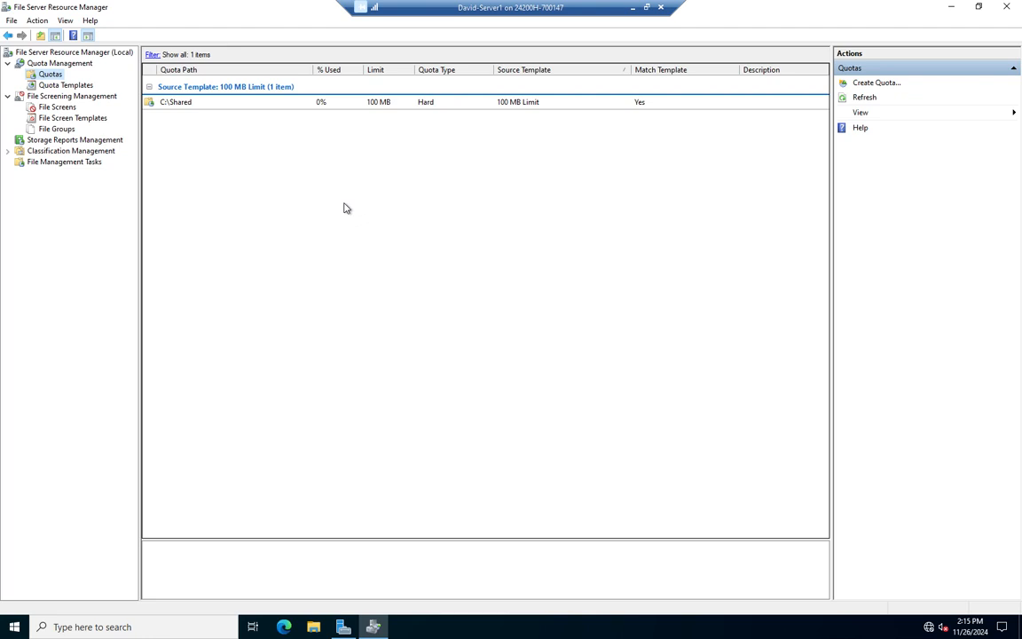
{"action": "left_click", "coordinate": [57, 105]}
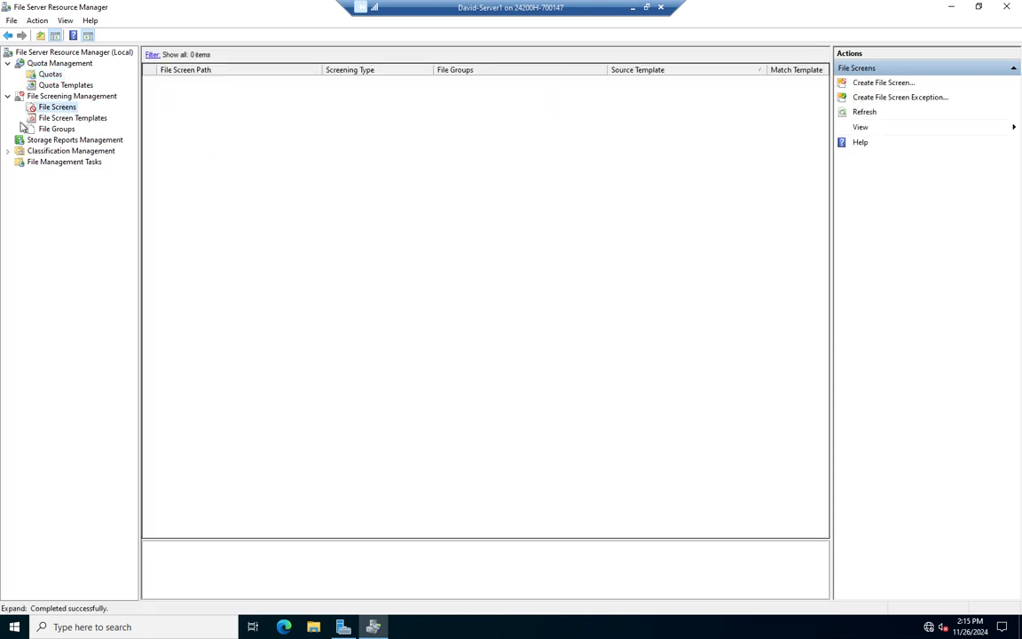
{"action": "left_click", "coordinate": [71, 118]}
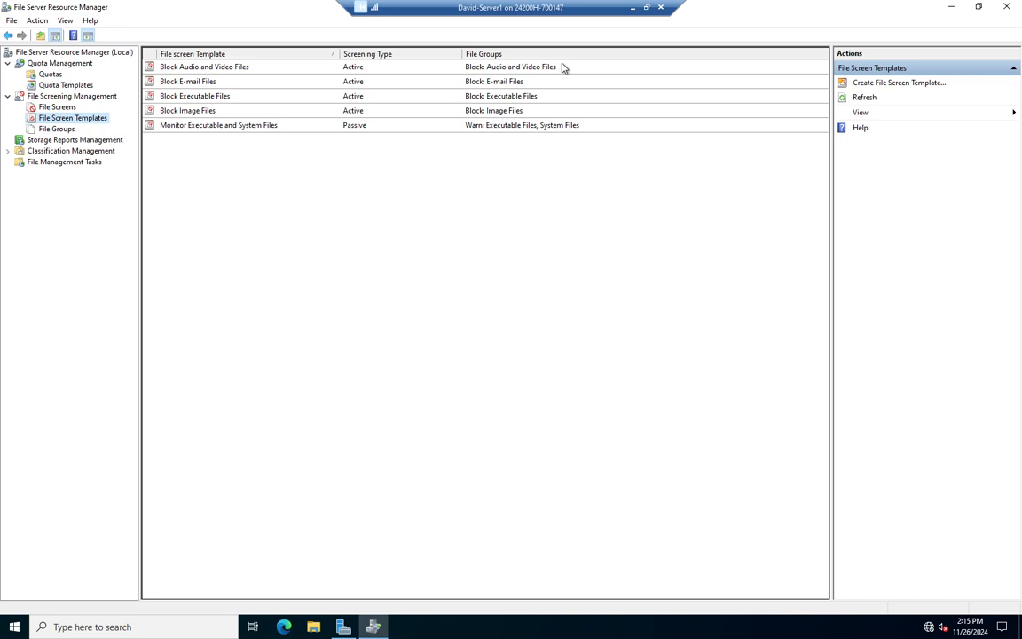
{"action": "left_click", "coordinate": [64, 130]}
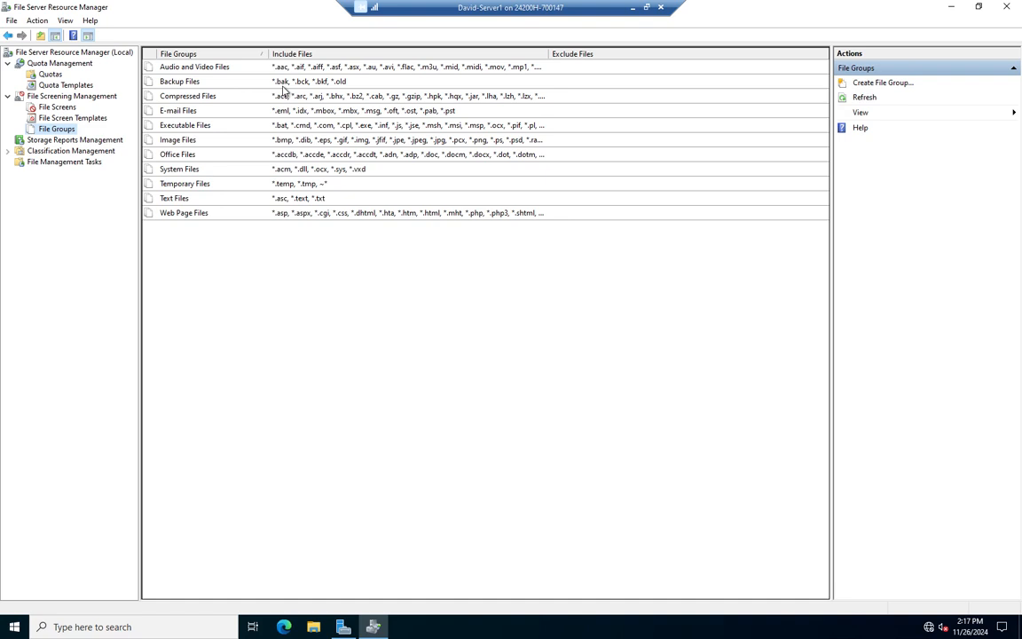
{"action": "left_click", "coordinate": [85, 119]}
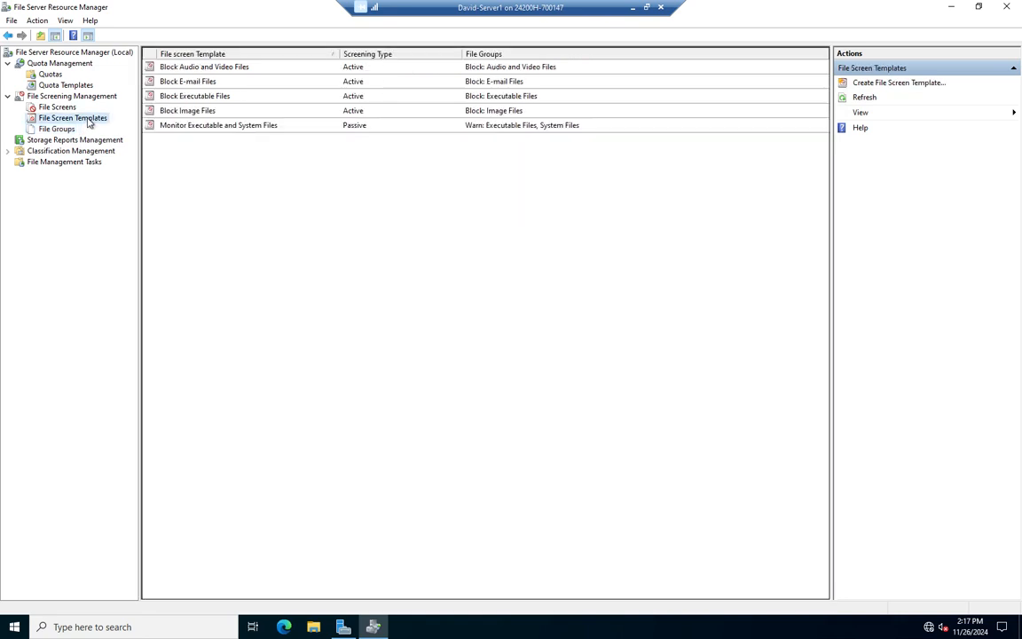
{"action": "left_click", "coordinate": [63, 107]}
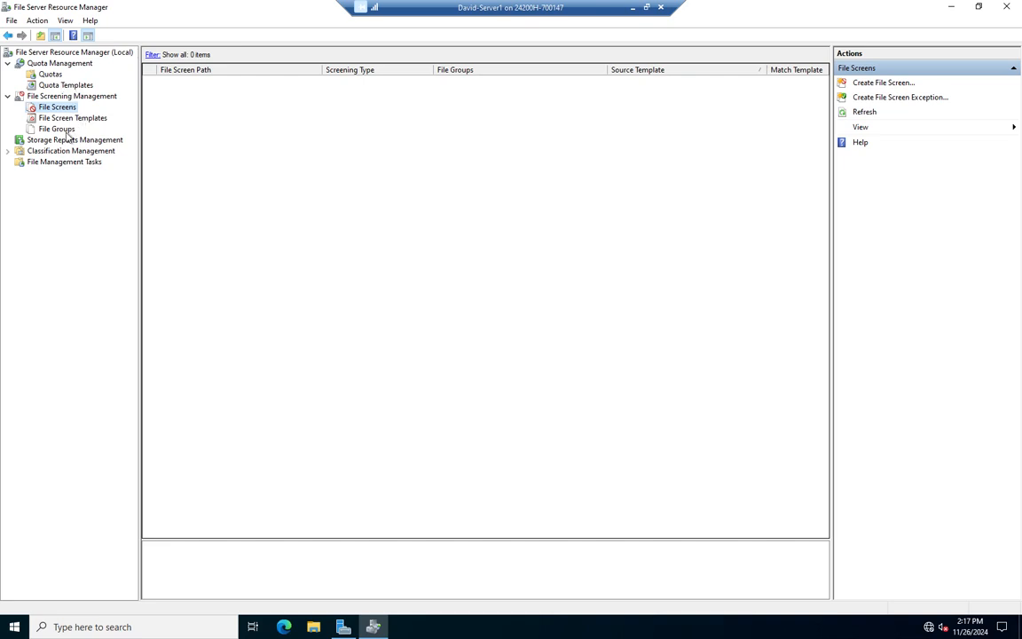
{"action": "left_click", "coordinate": [69, 117]}
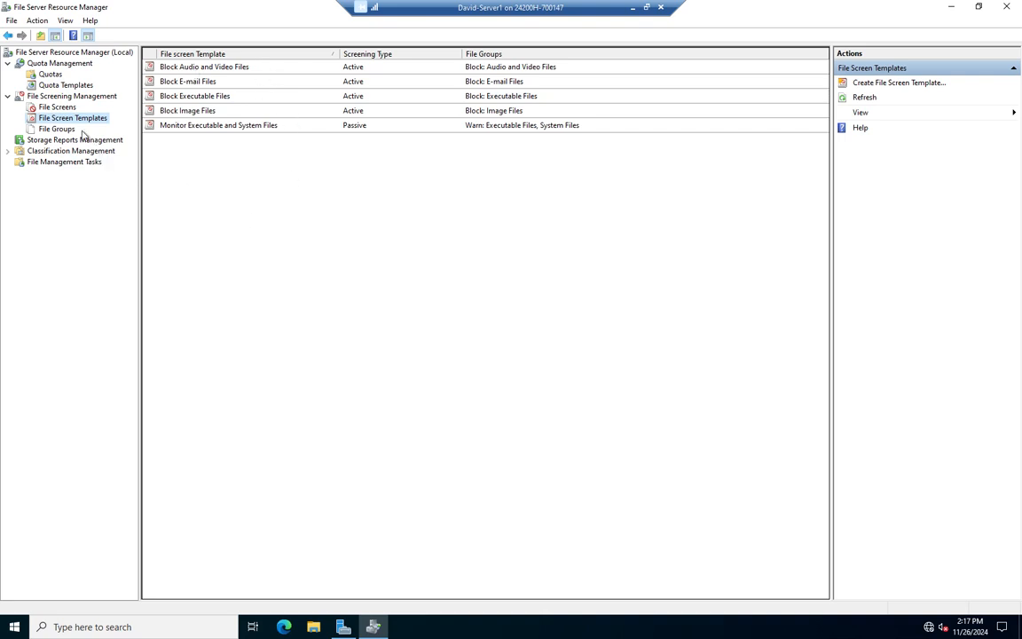
{"action": "left_click", "coordinate": [68, 107]}
{"action": "right_click", "coordinate": [70, 109]}
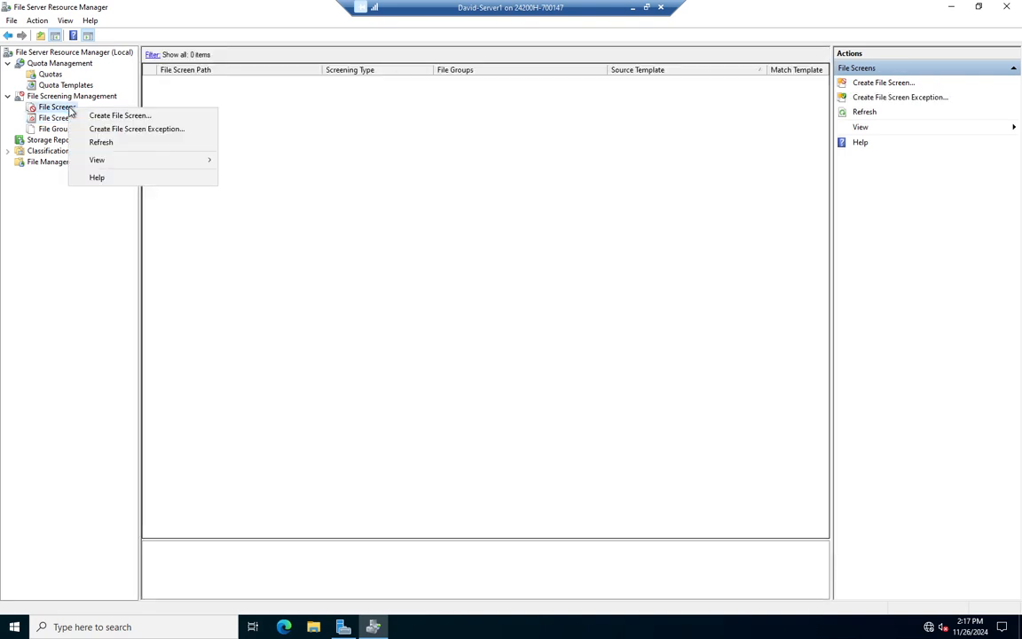
{"action": "left_click", "coordinate": [114, 119]}
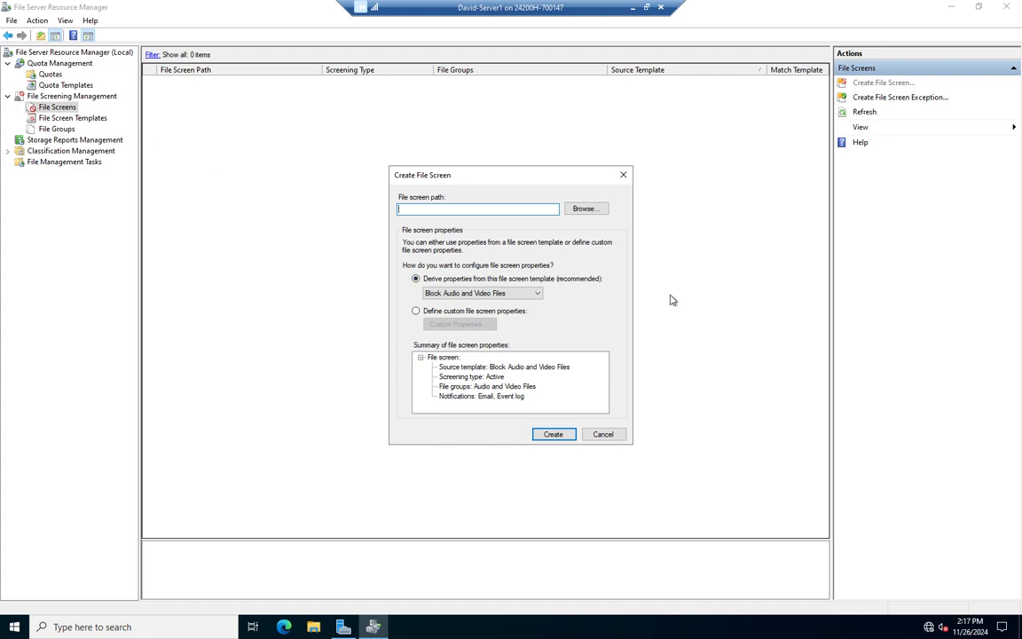
{"action": "left_click", "coordinate": [585, 208]}
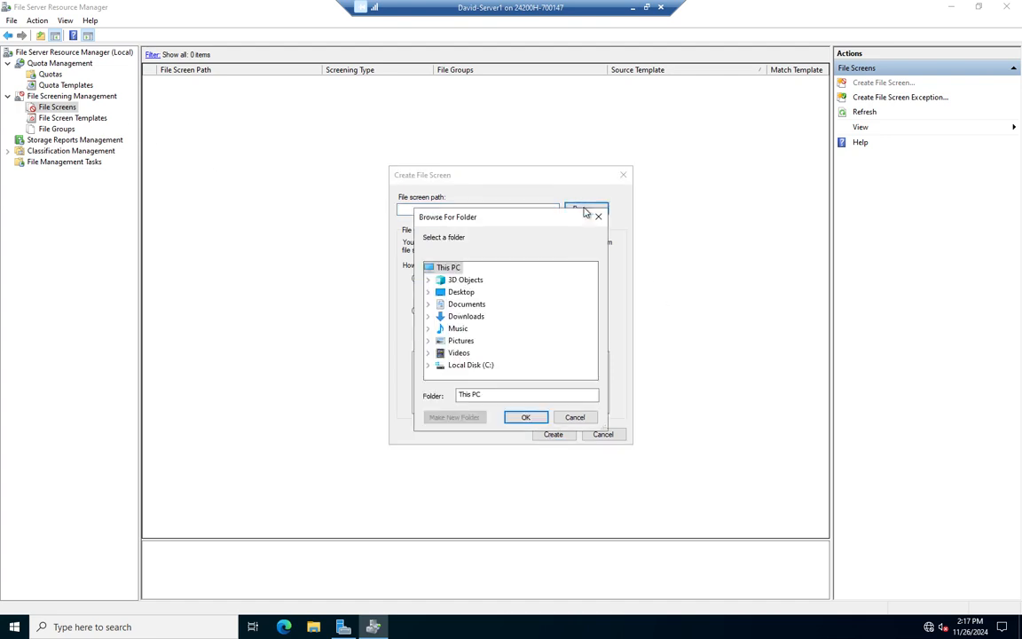
{"action": "left_click", "coordinate": [427, 365]}
{"action": "double_click", "coordinate": [475, 330]}
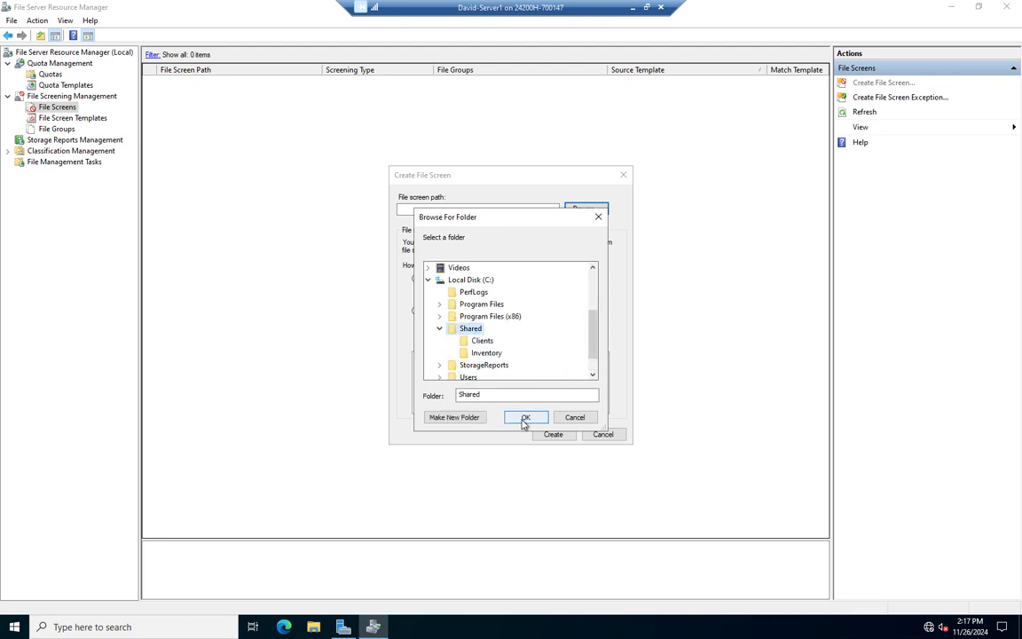
{"action": "left_click", "coordinate": [524, 417]}
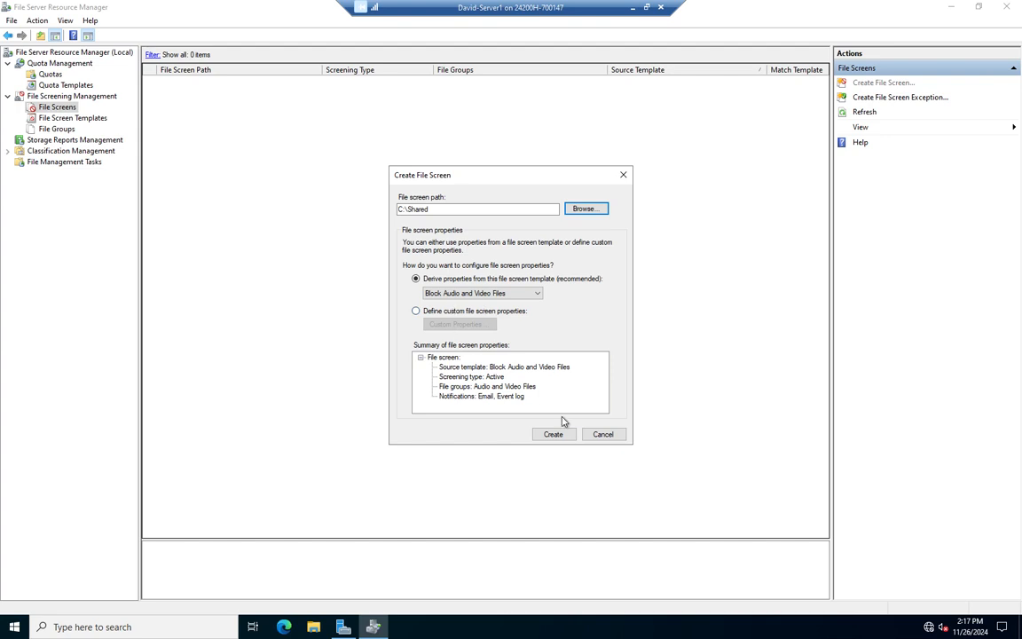
{"action": "left_click", "coordinate": [601, 435]}
Check the actions offered for File Groups and File Screen Templates, ending in the File Screen Templates list.
{"action": "left_click", "coordinate": [55, 129]}
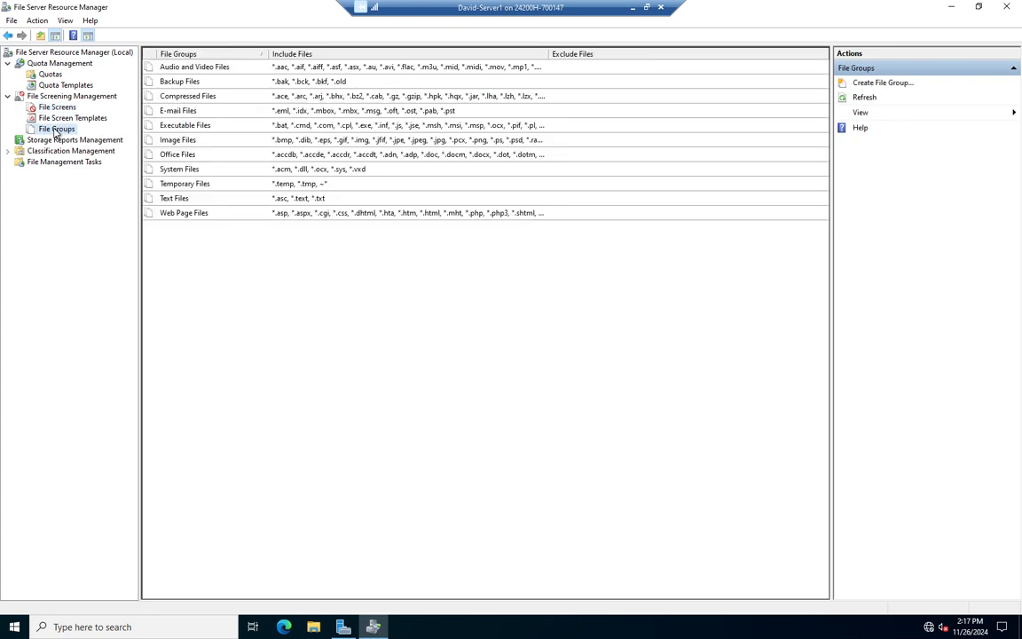
{"action": "right_click", "coordinate": [57, 130]}
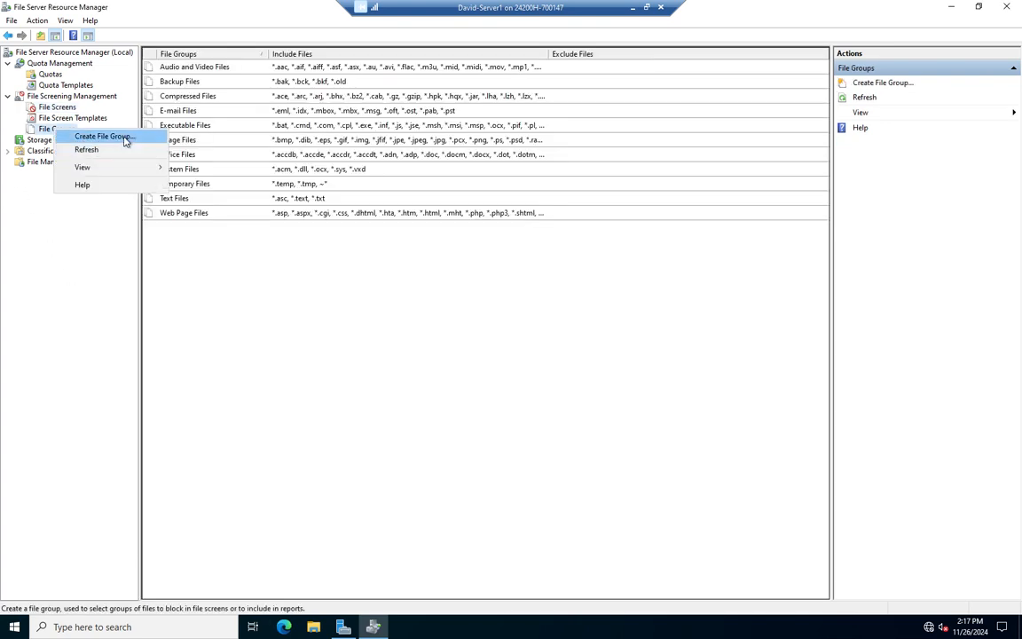
{"action": "left_click", "coordinate": [97, 122]}
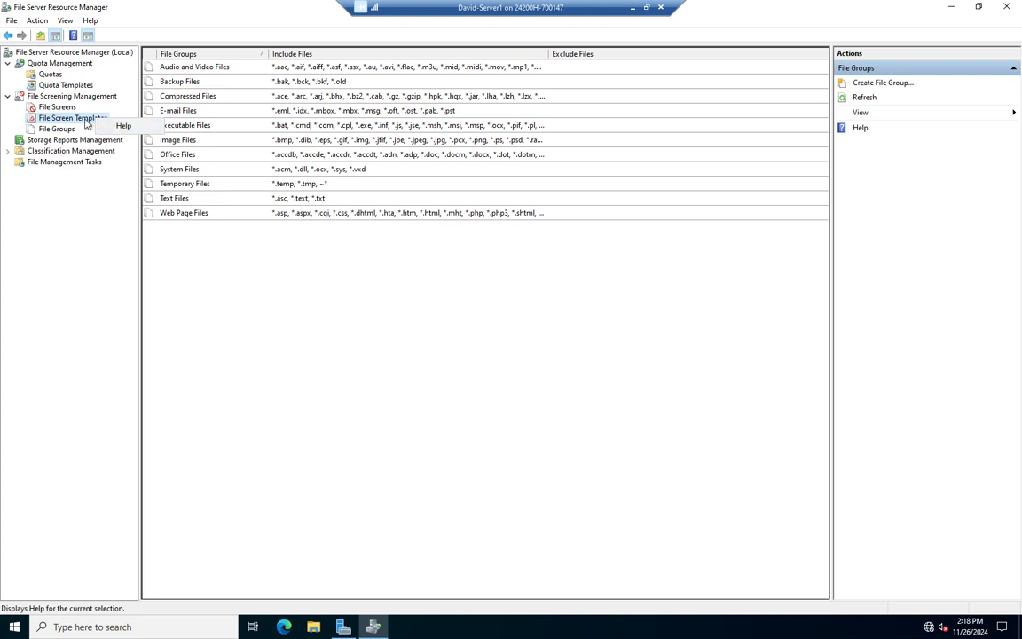
{"action": "left_click", "coordinate": [93, 118]}
{"action": "right_click", "coordinate": [186, 173]}
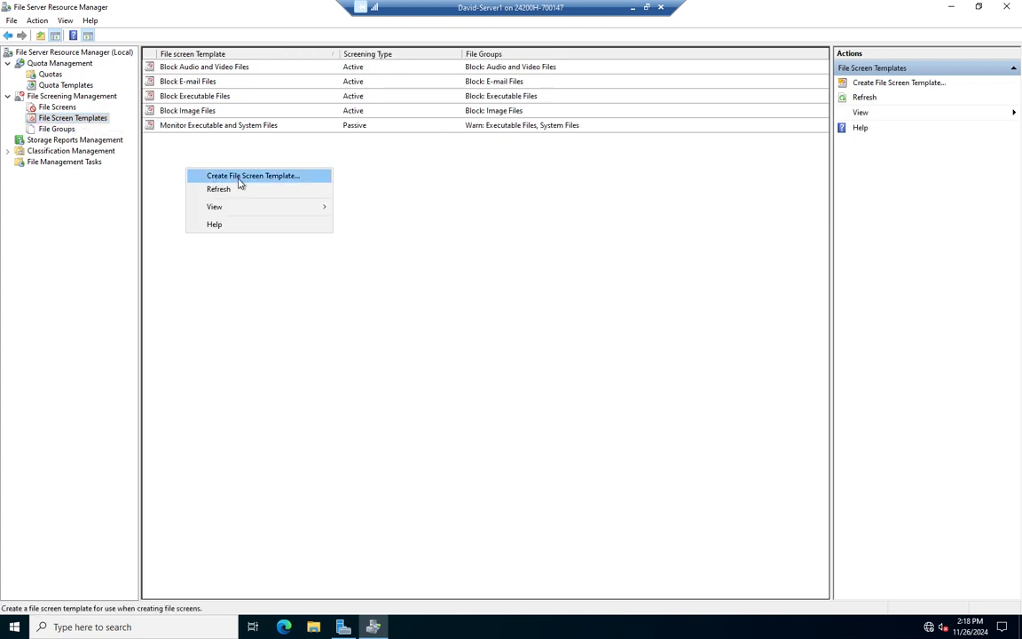
{"action": "left_click", "coordinate": [564, 256]}
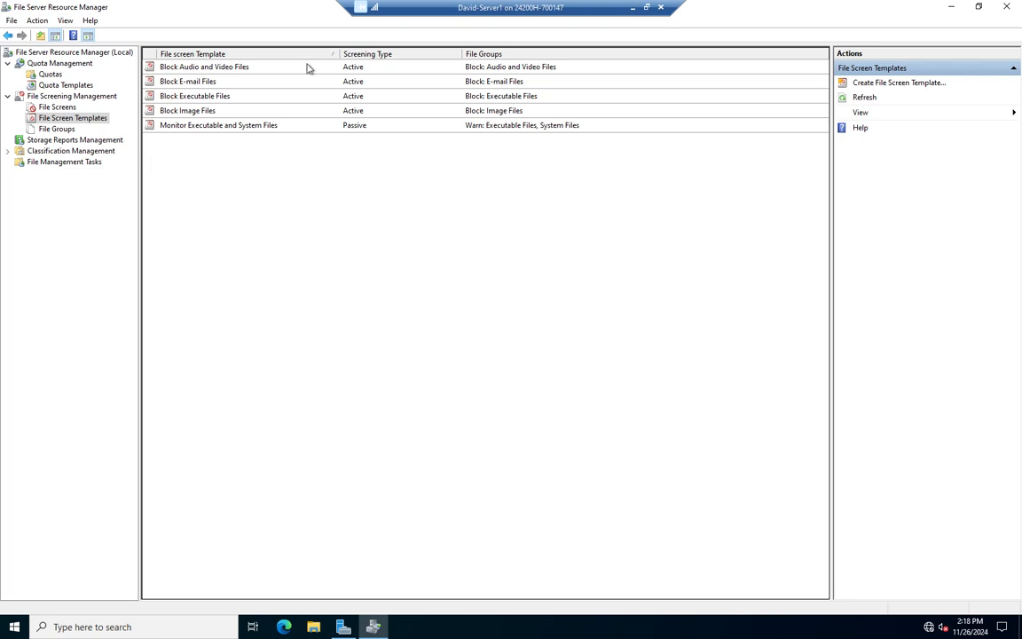
Create a file screen on the C:\Shared folder using the Block Audio and Video Files template.
{"action": "left_click", "coordinate": [58, 128]}
{"action": "left_click", "coordinate": [64, 118]}
{"action": "left_click", "coordinate": [62, 107]}
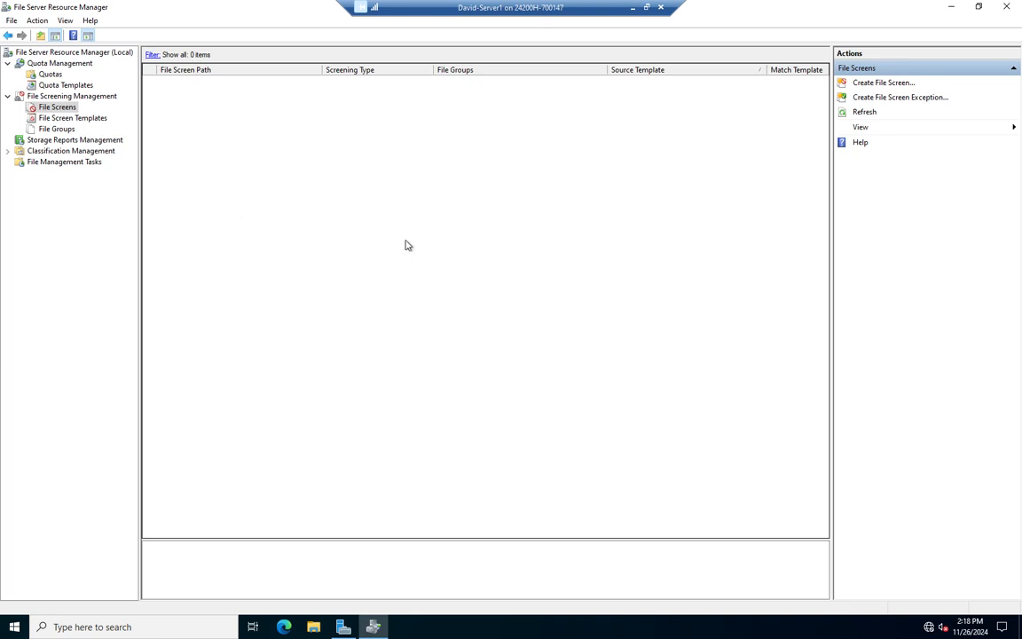
{"action": "right_click", "coordinate": [351, 136]}
{"action": "left_click", "coordinate": [391, 145]}
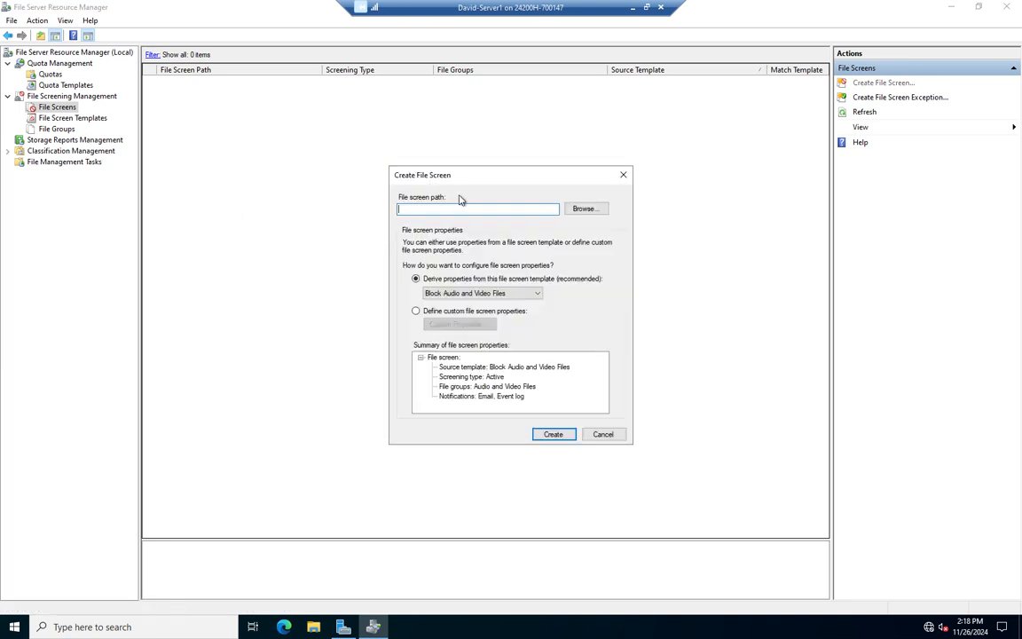
{"action": "left_click", "coordinate": [585, 209]}
{"action": "double_click", "coordinate": [463, 367]}
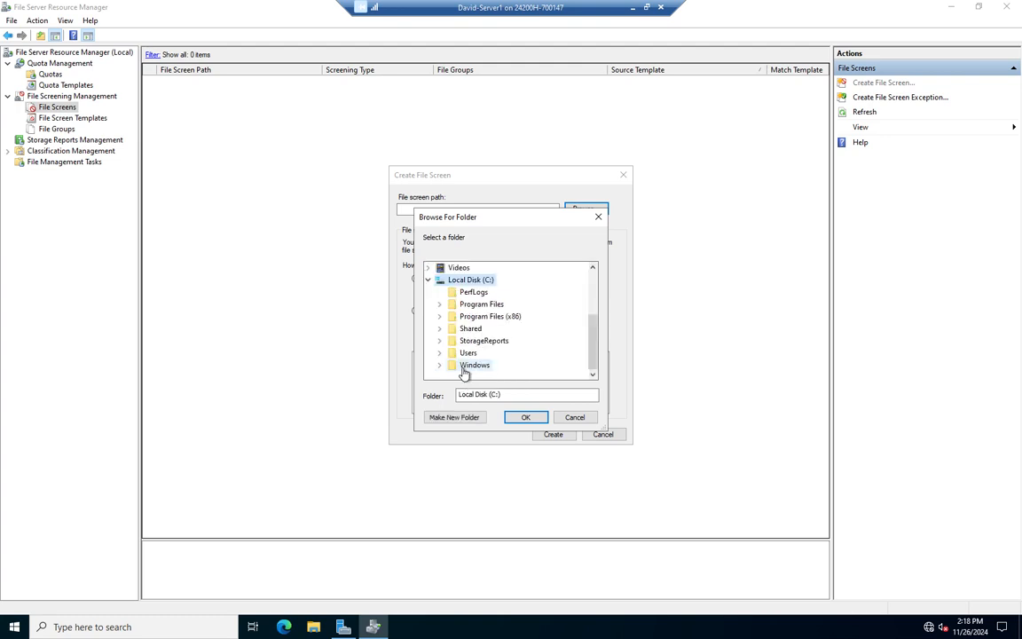
{"action": "left_click", "coordinate": [471, 329]}
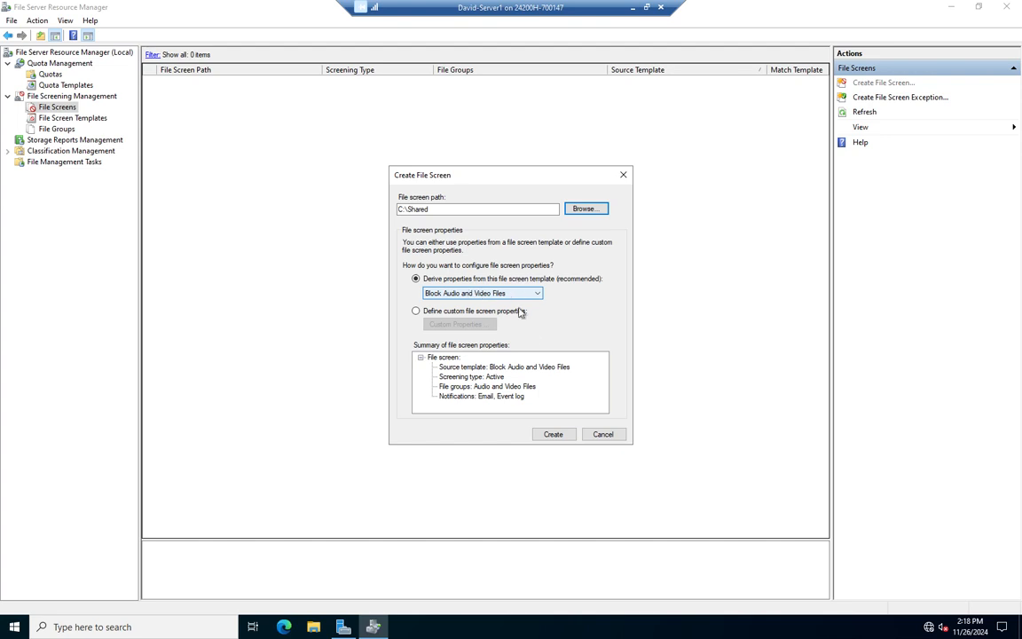
{"action": "left_click", "coordinate": [555, 436]}
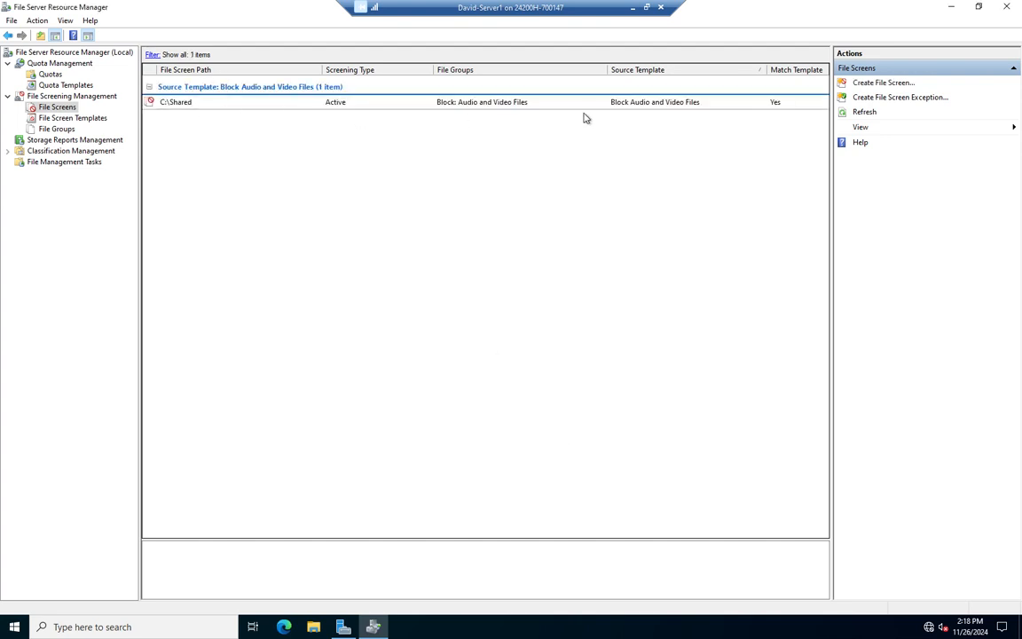
Start another file screen and set its path to the C:\Shared folder.
{"action": "right_click", "coordinate": [429, 154]}
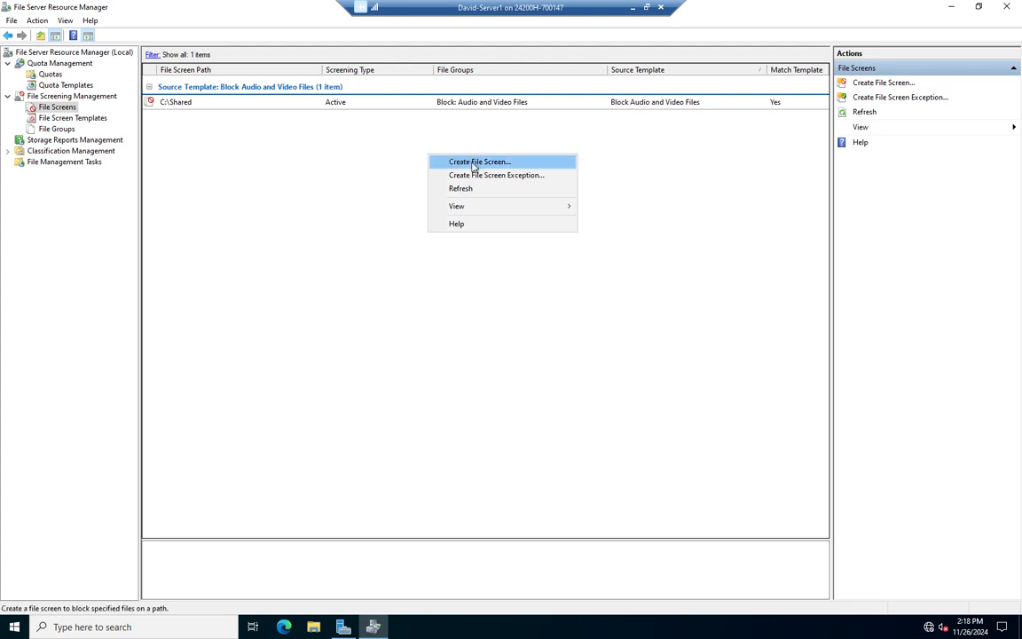
{"action": "left_click", "coordinate": [478, 163]}
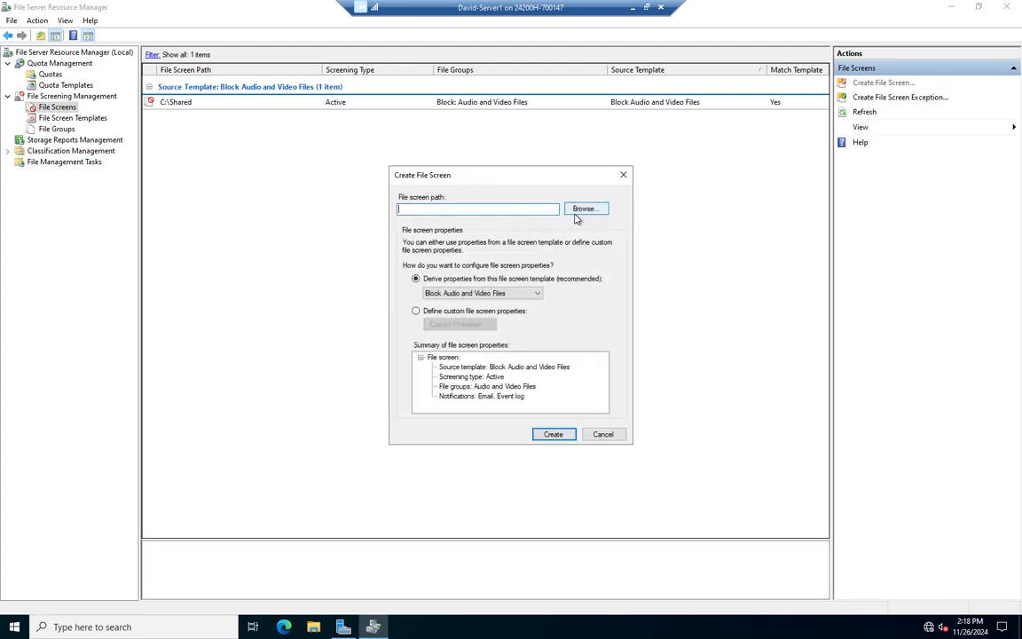
{"action": "left_click", "coordinate": [585, 209]}
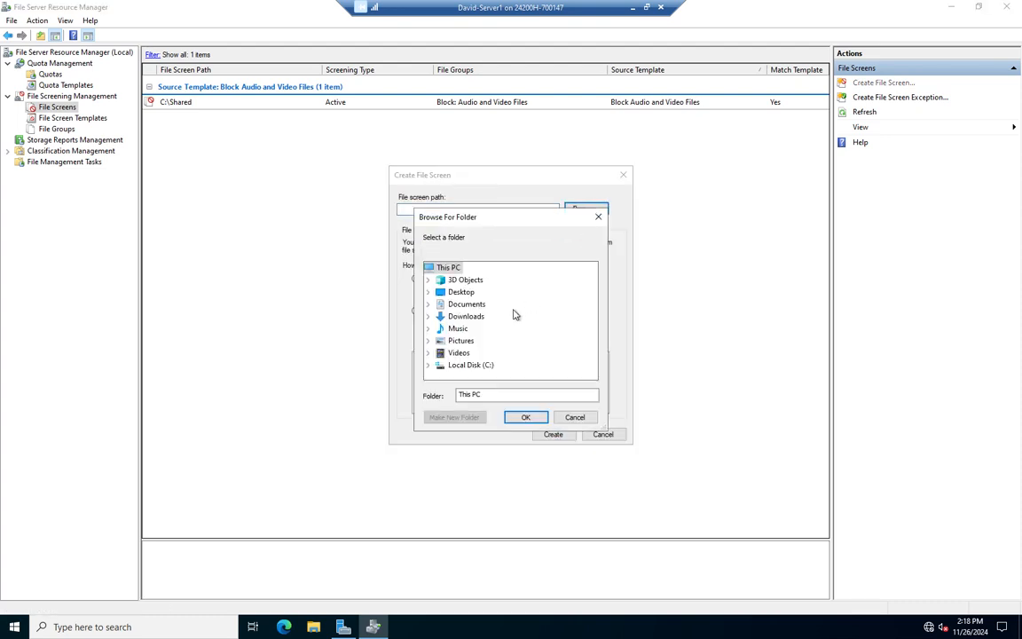
{"action": "double_click", "coordinate": [452, 363]}
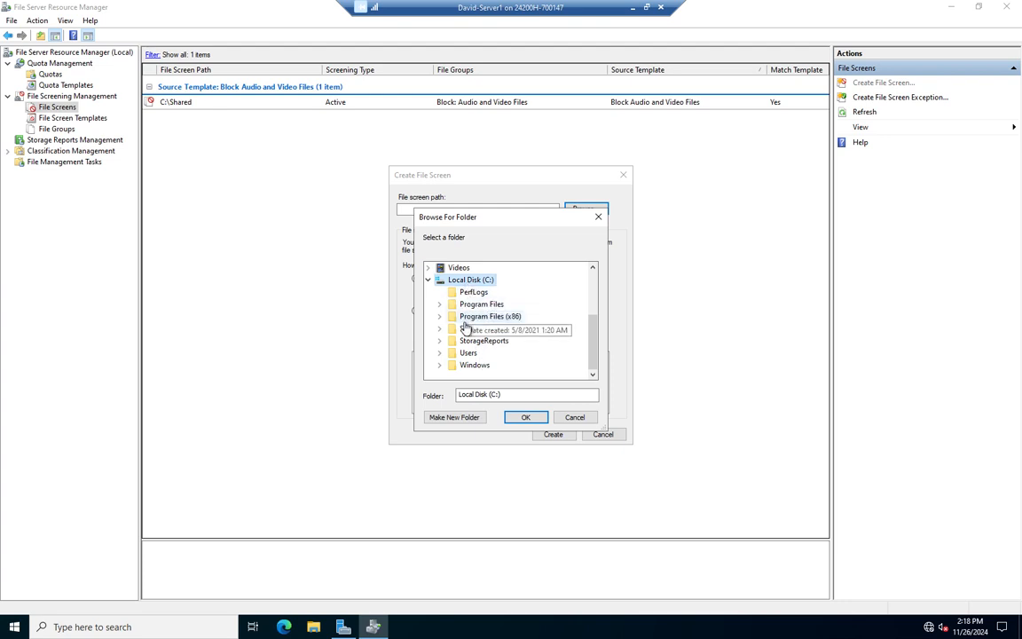
{"action": "double_click", "coordinate": [466, 329]}
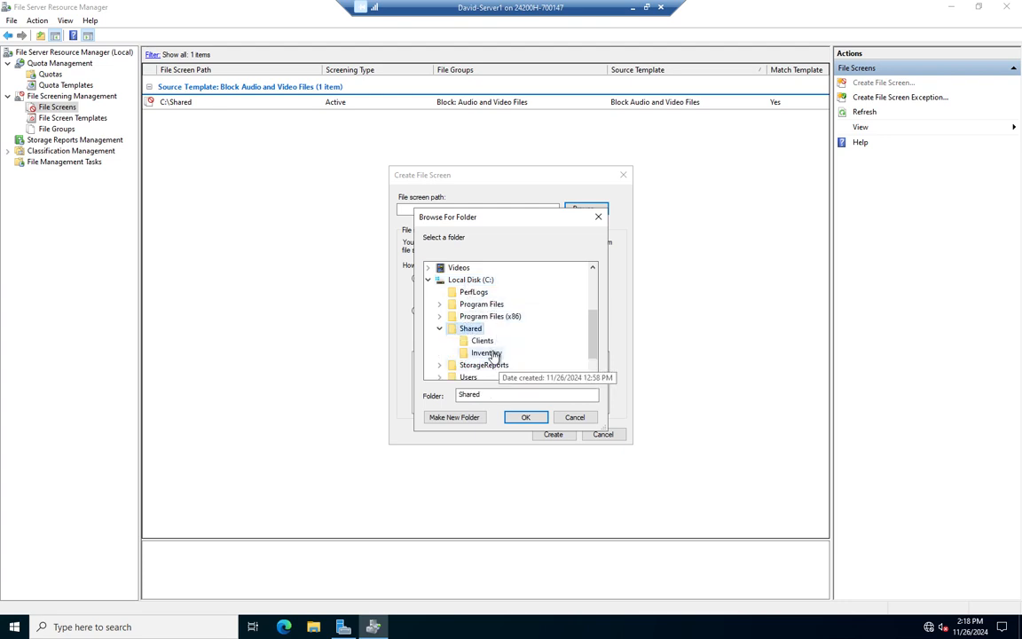
{"action": "left_click", "coordinate": [525, 417]}
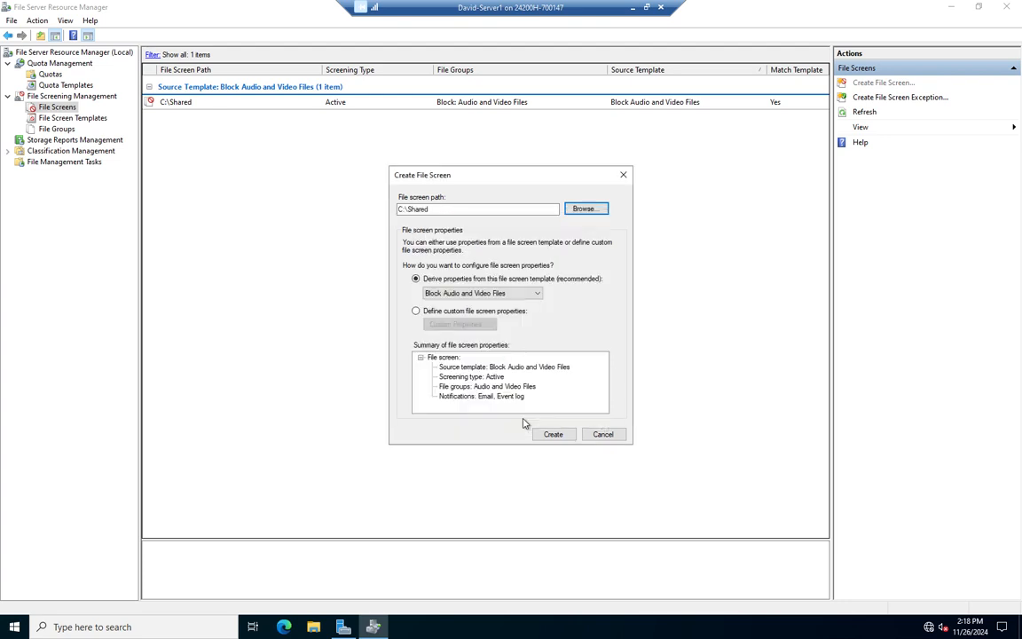
Try to create the second C:\Shared file screen from the Block Image Files template, and cancel it.
{"action": "left_click", "coordinate": [520, 293]}
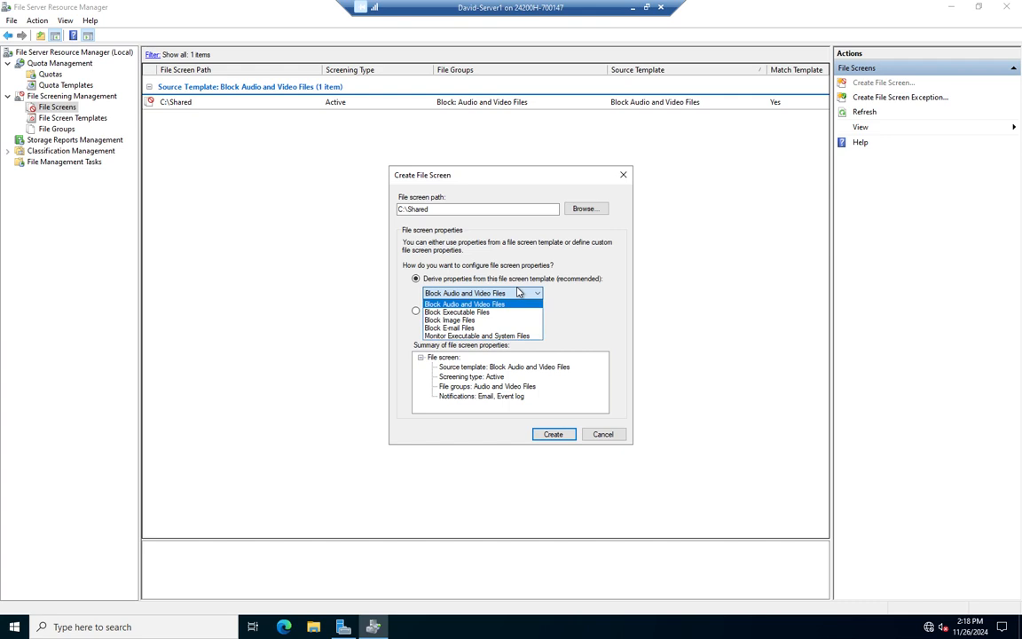
{"action": "left_click", "coordinate": [450, 320]}
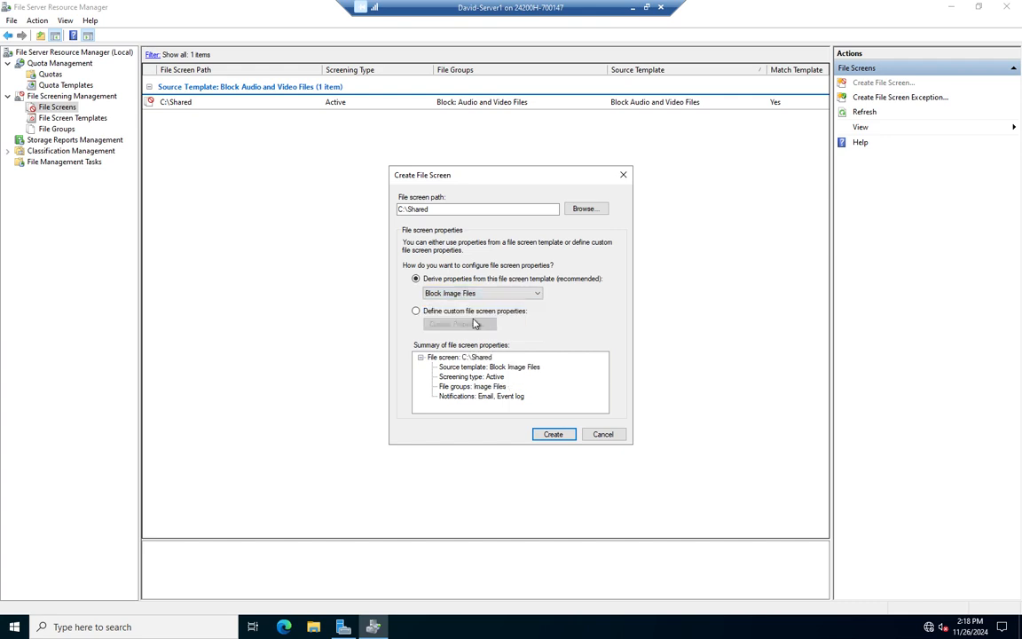
{"action": "left_click", "coordinate": [558, 437]}
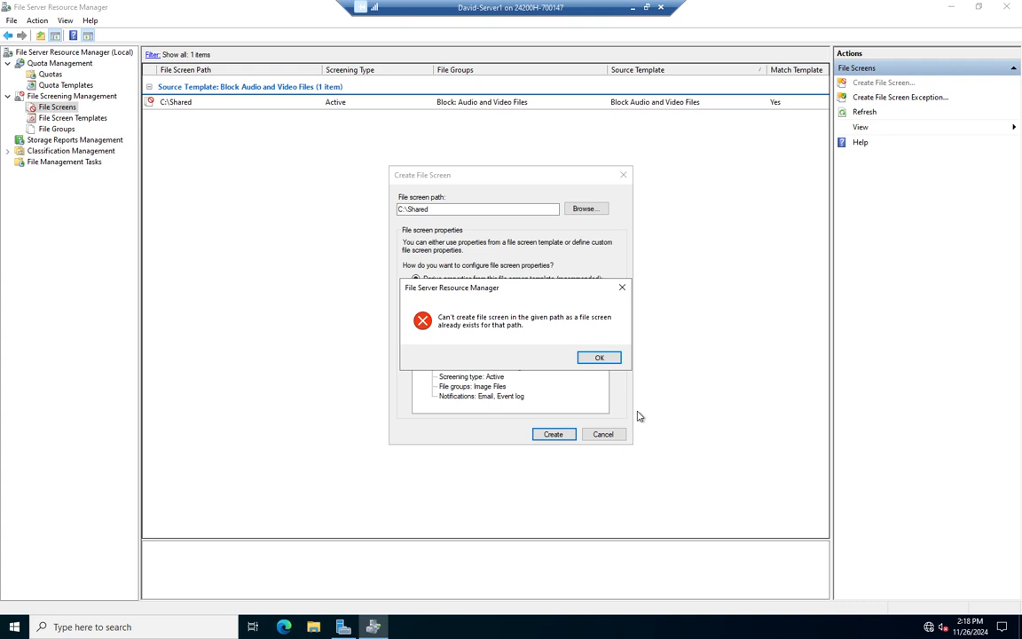
{"action": "left_click", "coordinate": [601, 360]}
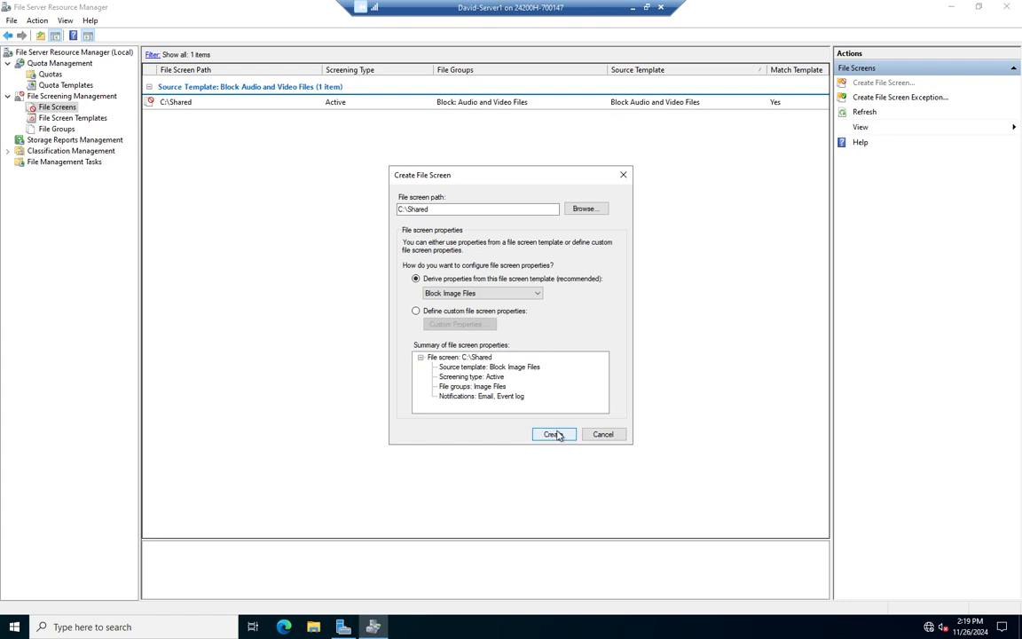
{"action": "left_click", "coordinate": [555, 435]}
{"action": "left_click", "coordinate": [601, 360]}
{"action": "left_click", "coordinate": [603, 435]}
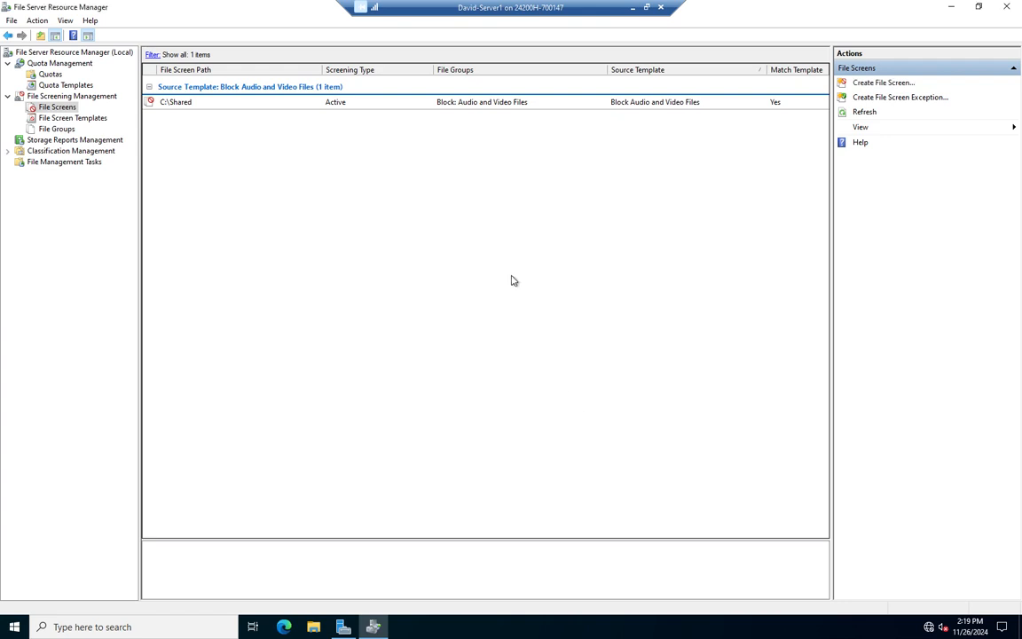
Start a file screen template named Block Media that blocks the Audio and Video Files and Image Files groups.
{"action": "left_click", "coordinate": [73, 118]}
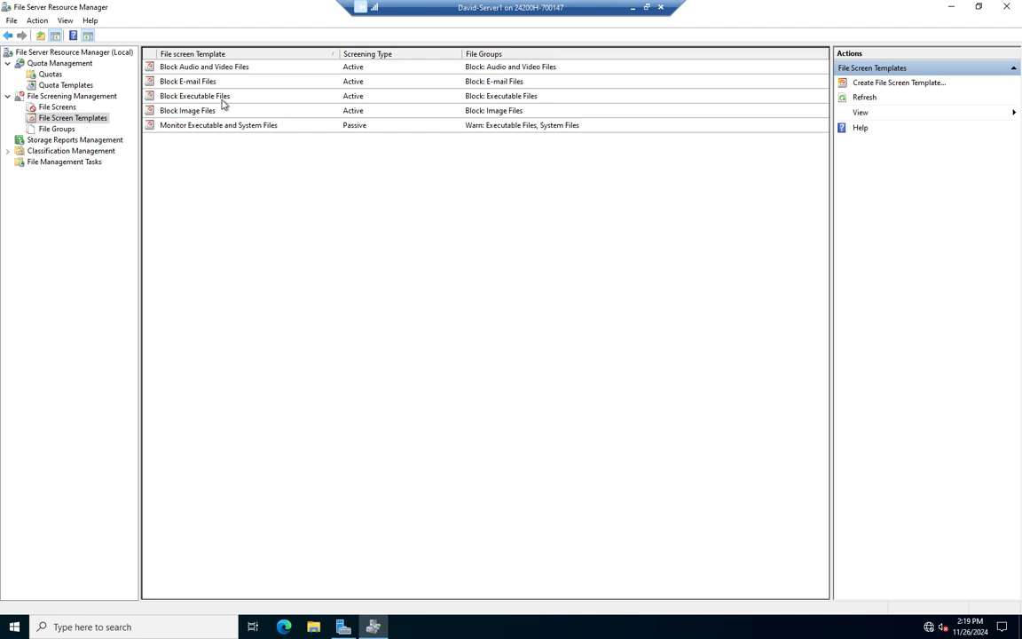
{"action": "right_click", "coordinate": [221, 181]}
{"action": "left_click", "coordinate": [283, 189]}
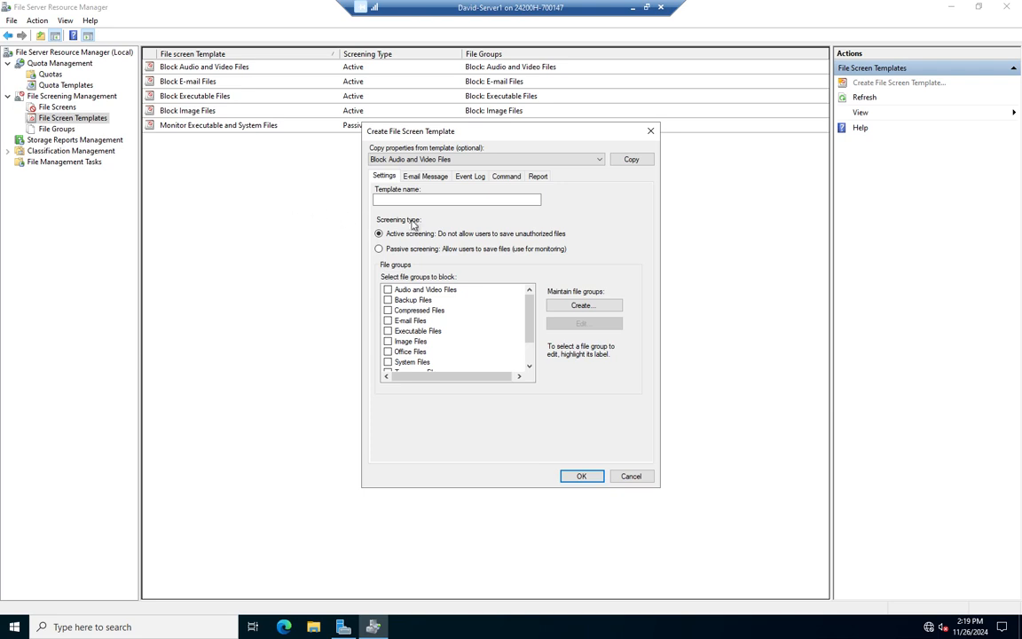
{"action": "left_click", "coordinate": [463, 200]}
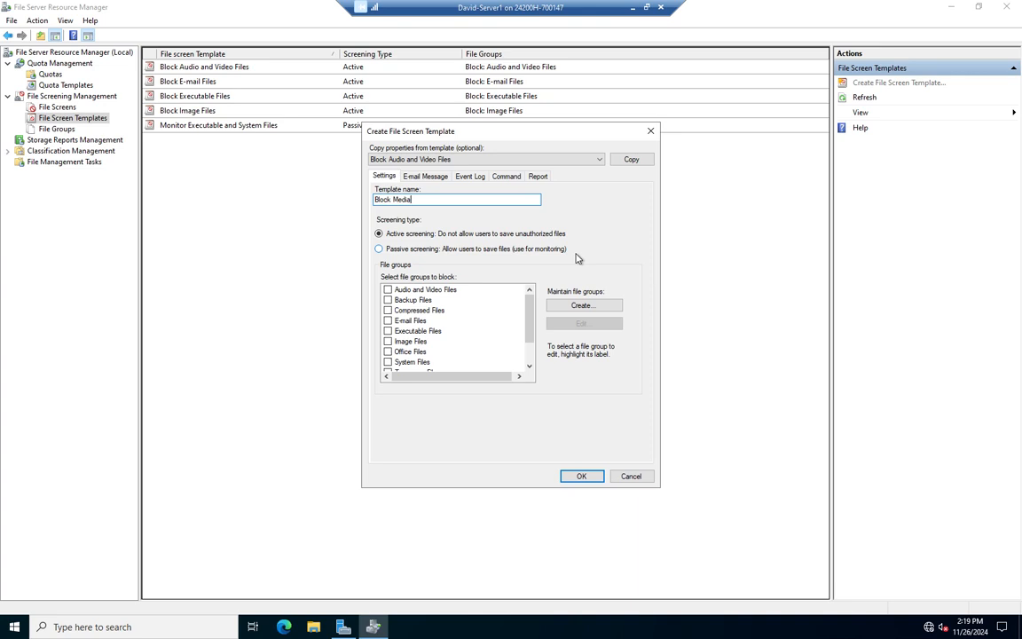
{"action": "left_click", "coordinate": [388, 290]}
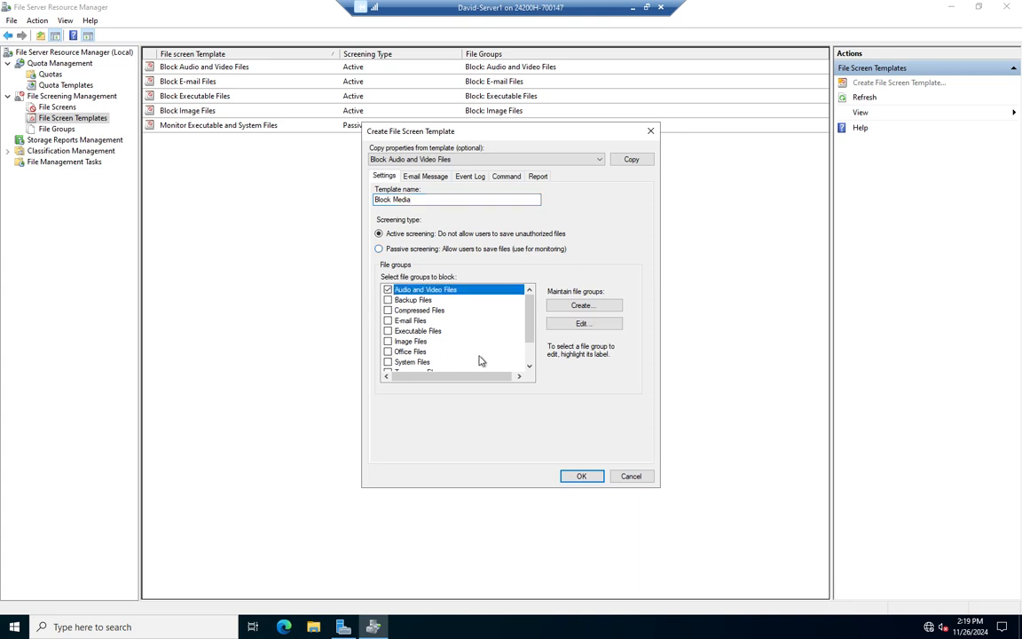
{"action": "left_click", "coordinate": [388, 341]}
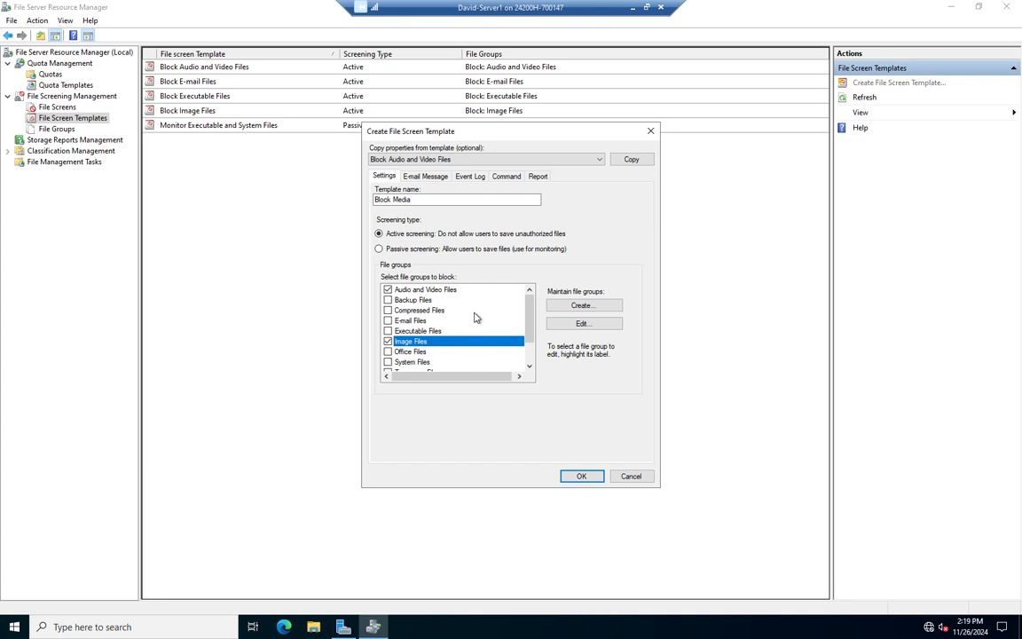
{"action": "scroll", "coordinate": [474, 317], "scroll_direction": "down", "scroll_amount": 1}
{"action": "scroll", "coordinate": [475, 318], "scroll_direction": "up", "scroll_amount": 1}
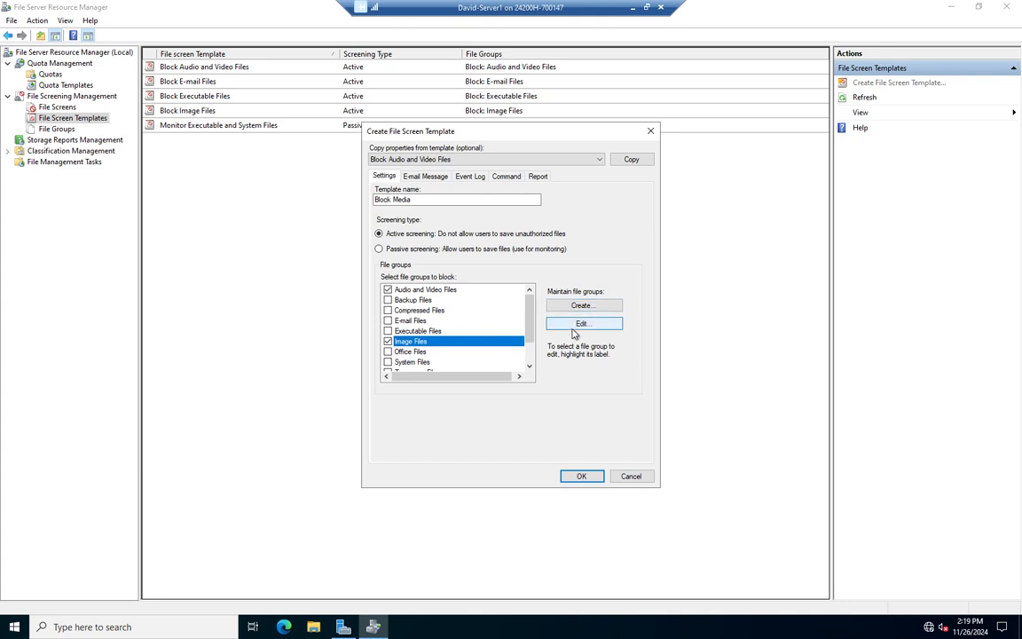
Try the e-mail notification to the user who attempted to save an unauthorized file, and turn it off again.
{"action": "left_click", "coordinate": [424, 177]}
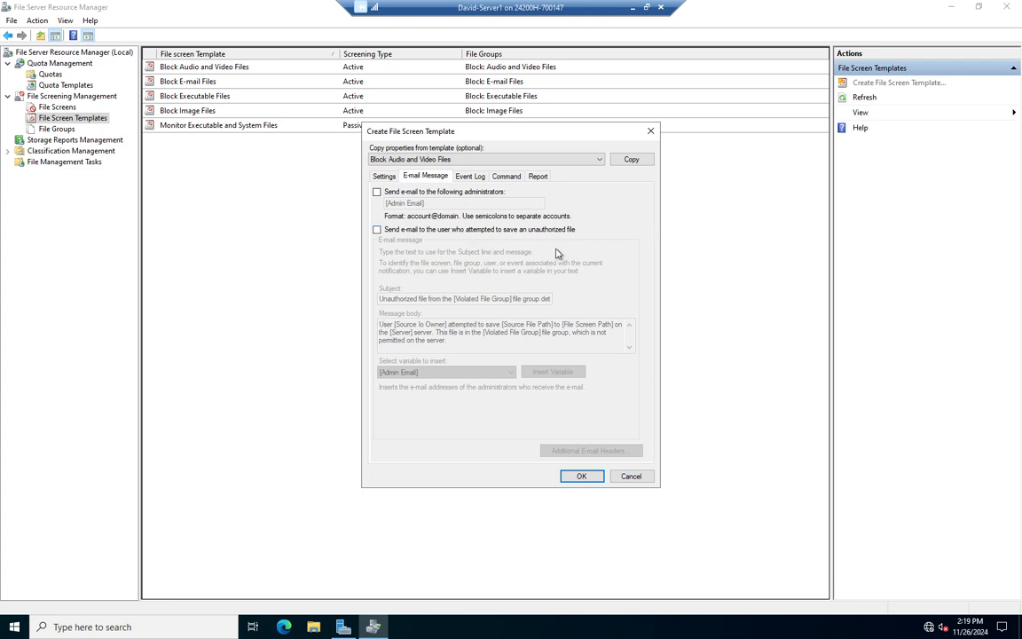
{"action": "left_click", "coordinate": [377, 230]}
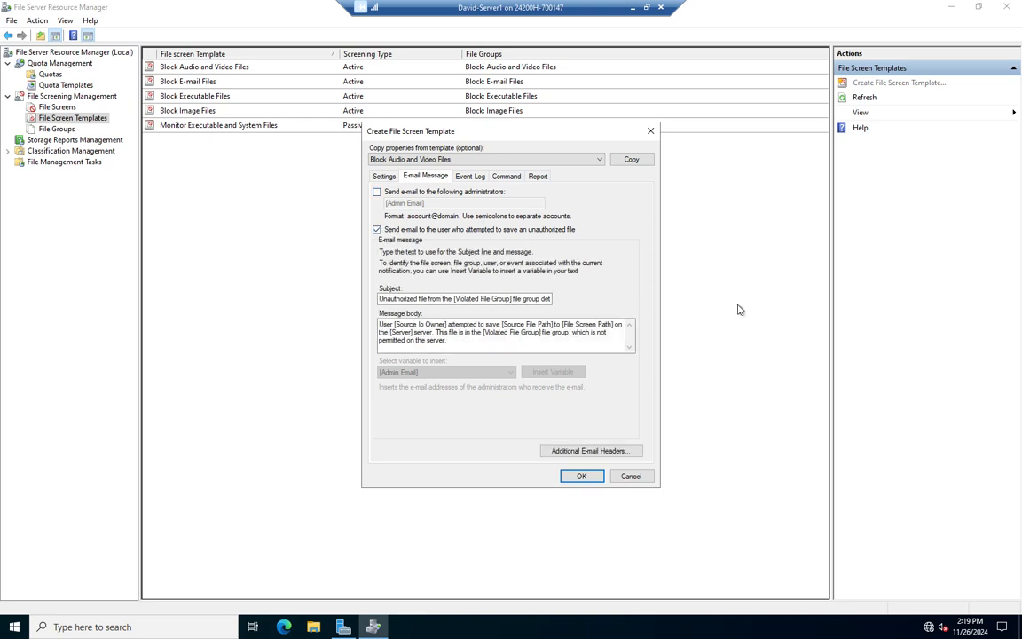
{"action": "left_click", "coordinate": [475, 176]}
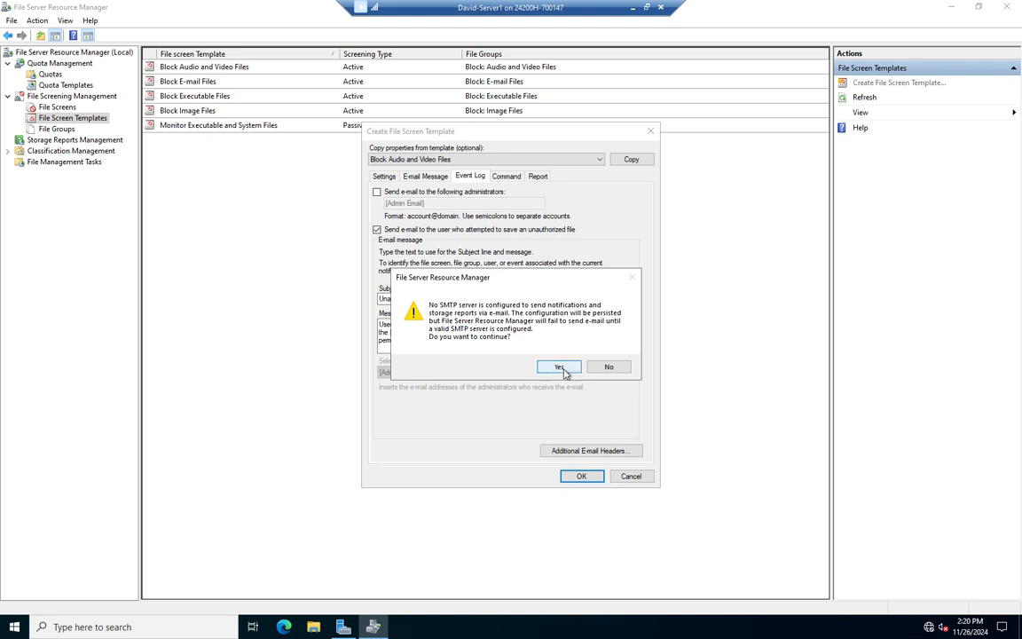
{"action": "left_click", "coordinate": [608, 366]}
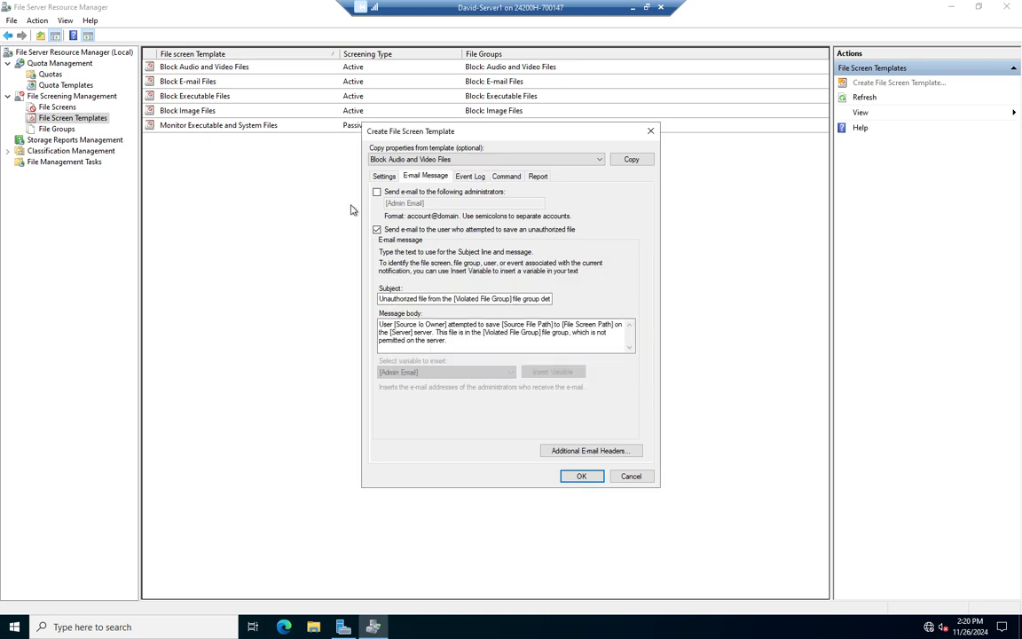
{"action": "left_click", "coordinate": [378, 230]}
Review the event log, command and report options of the Block Media template.
{"action": "left_click", "coordinate": [470, 176]}
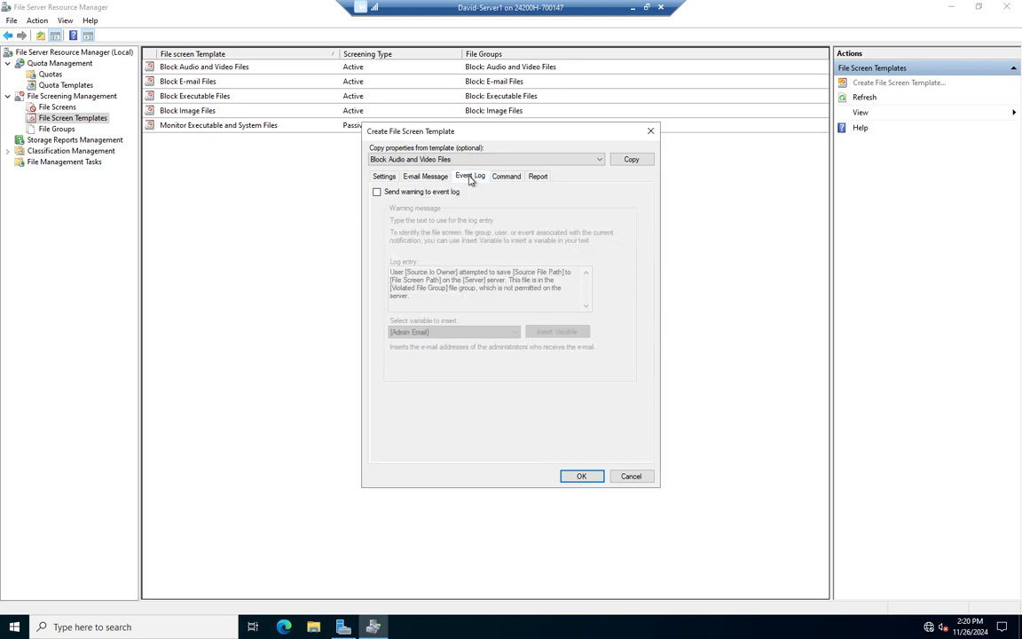
{"action": "left_click", "coordinate": [507, 177]}
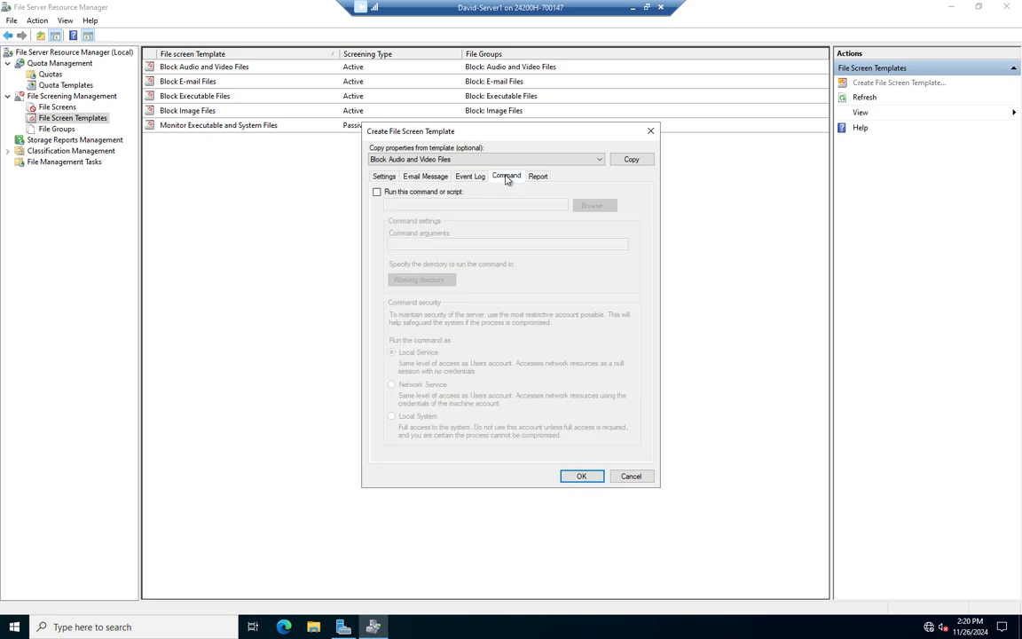
{"action": "left_click", "coordinate": [538, 178]}
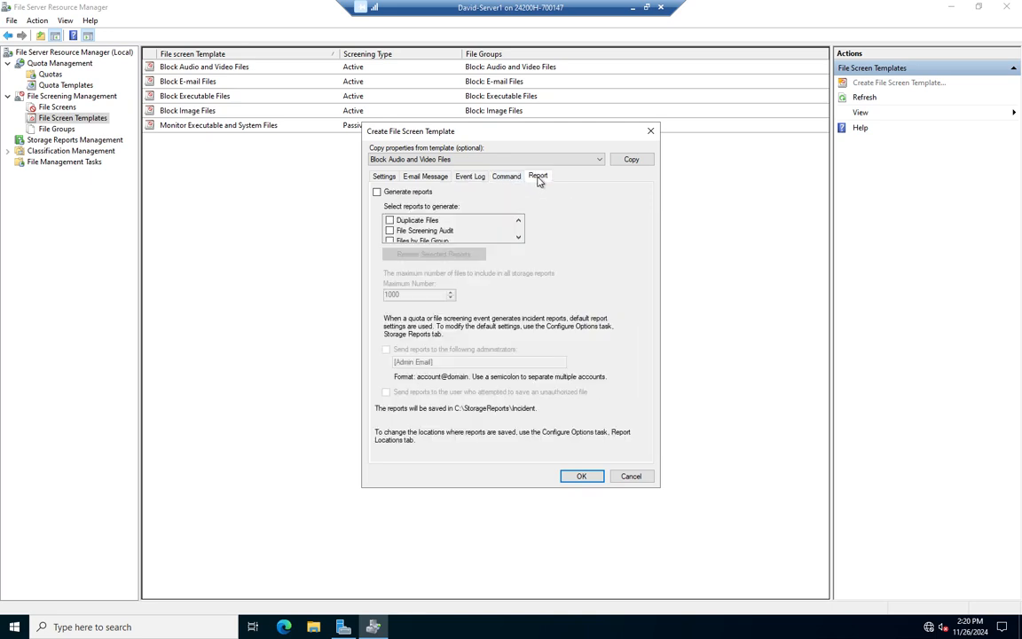
{"action": "left_click", "coordinate": [390, 180]}
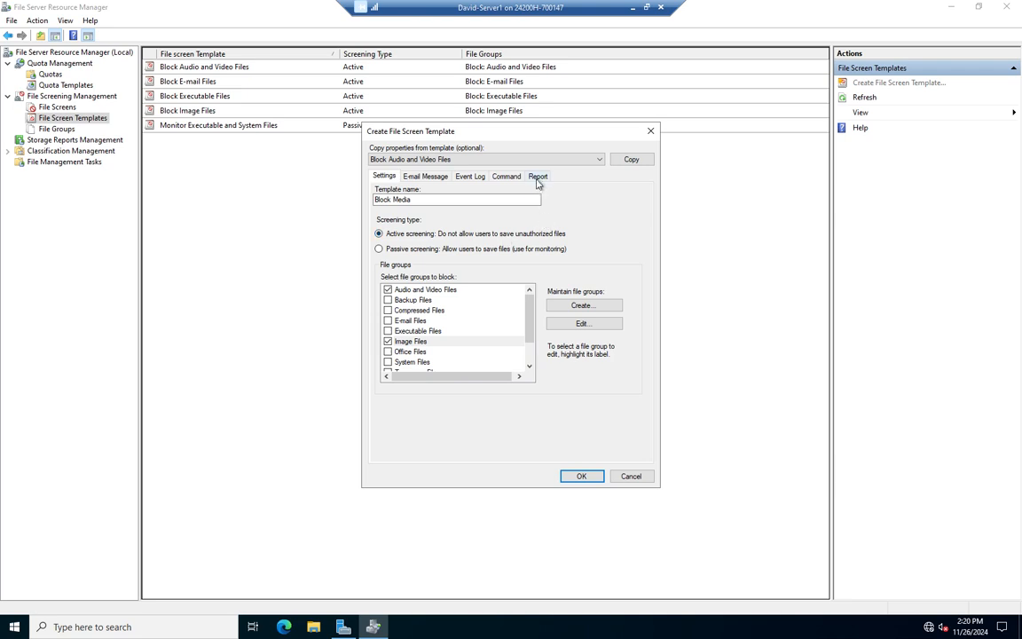
Try report generation for the template, check the available report types, and turn it off again.
{"action": "left_click", "coordinate": [537, 177]}
{"action": "left_click", "coordinate": [388, 191]}
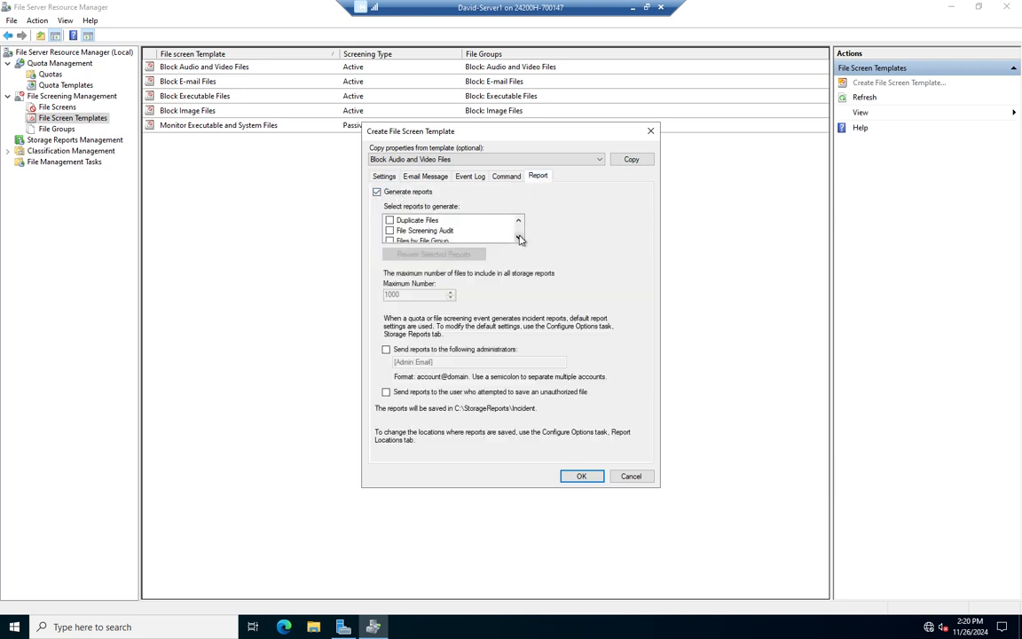
{"action": "left_click", "coordinate": [519, 237]}
{"action": "left_click", "coordinate": [519, 237]}
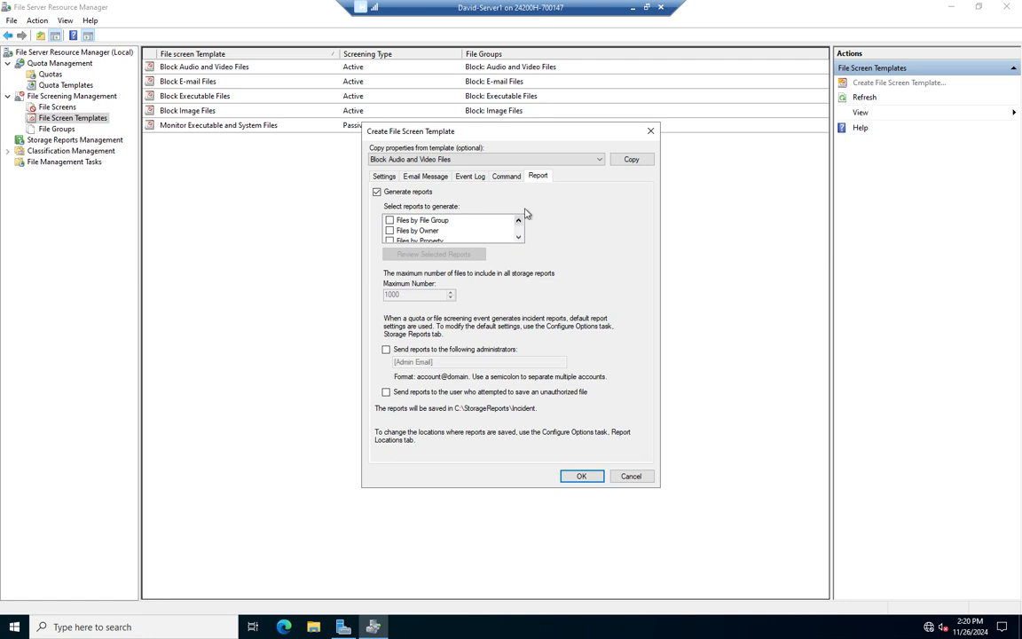
{"action": "left_click", "coordinate": [377, 191]}
Enable sending a warning to the event log with the default log entry, and save the Block Media template.
{"action": "left_click", "coordinate": [469, 177]}
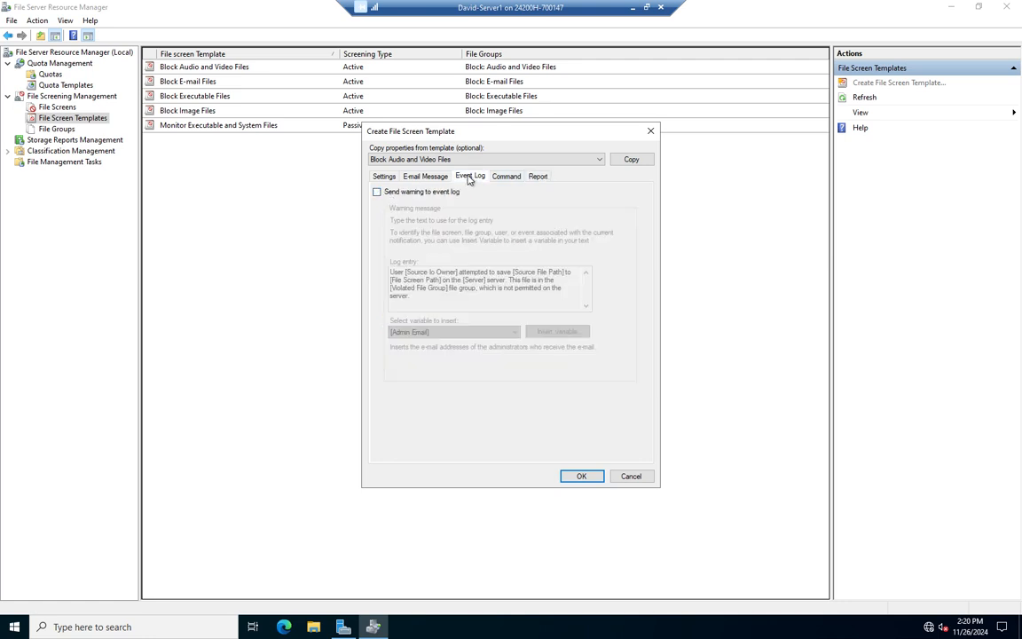
{"action": "left_click", "coordinate": [427, 192]}
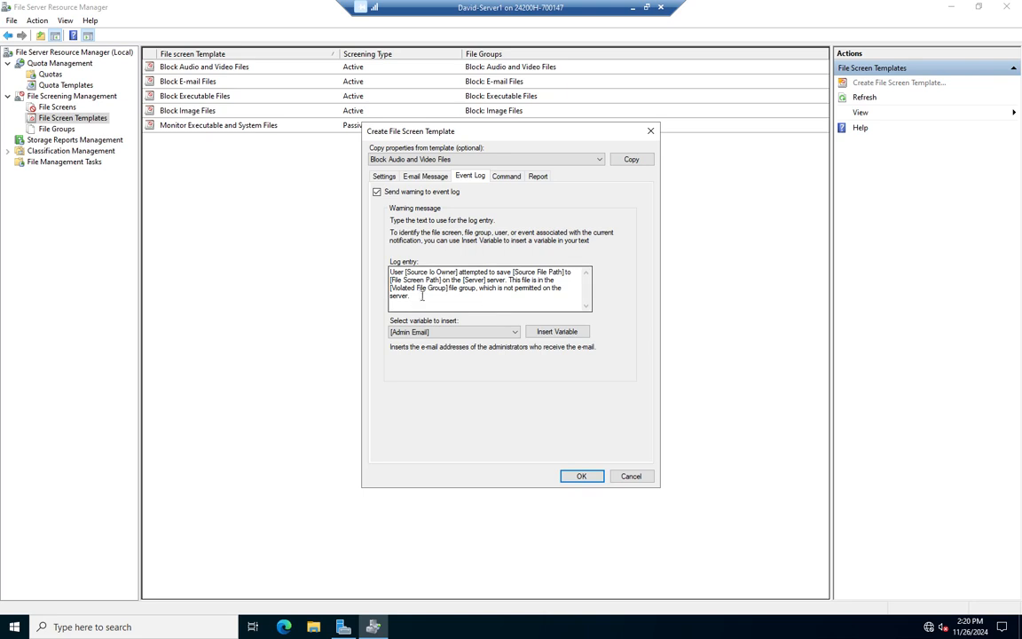
{"action": "left_click", "coordinate": [581, 477]}
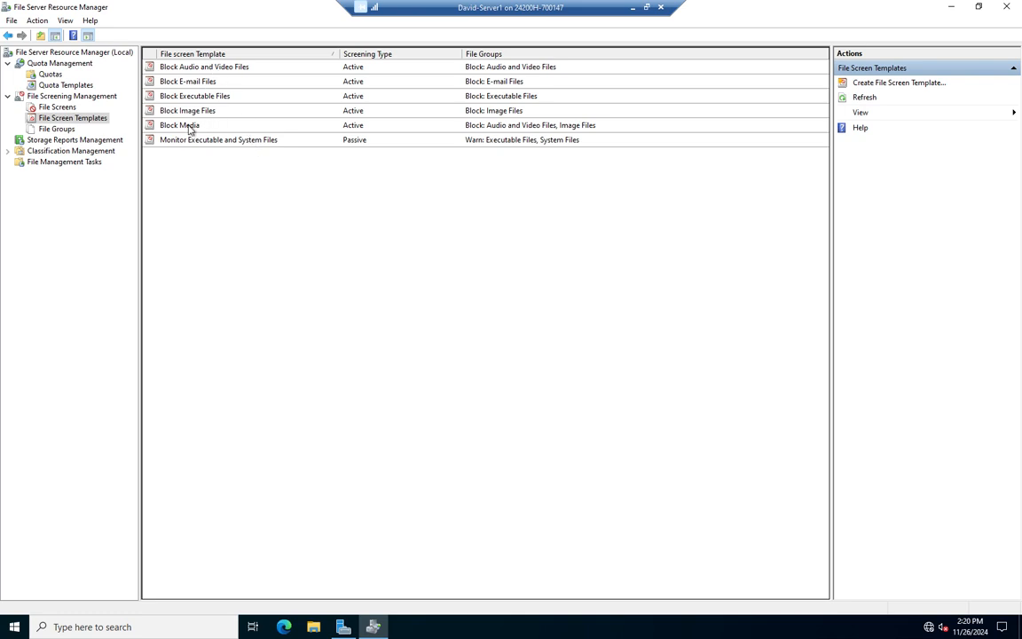
Delete the existing file screen on C:\Shared that is based on the Block Audio and Video Files template.
{"action": "left_click", "coordinate": [60, 107]}
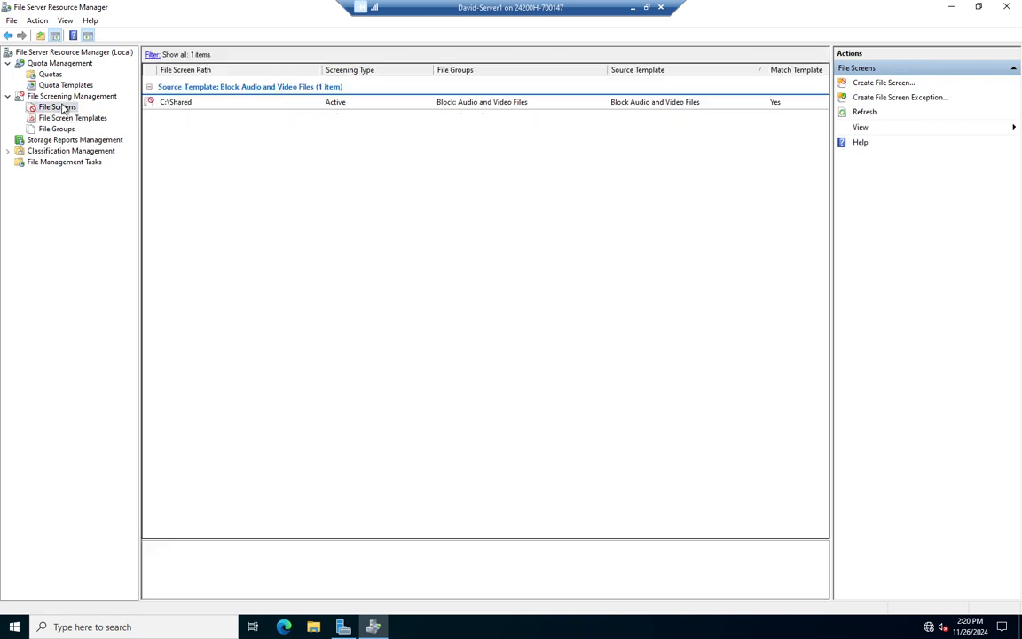
{"action": "left_click", "coordinate": [244, 105]}
{"action": "right_click", "coordinate": [244, 104]}
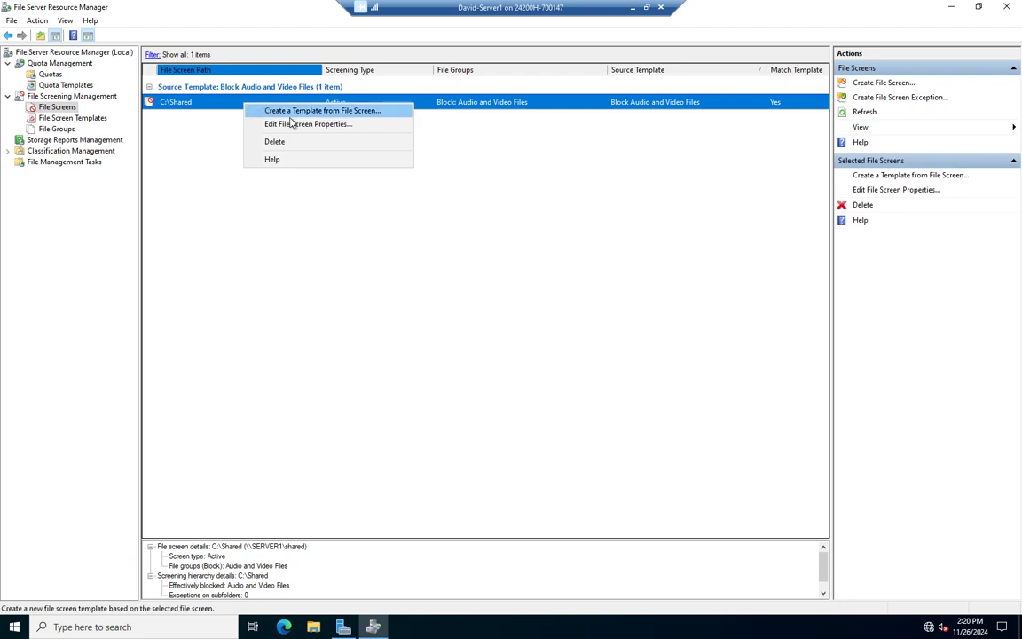
{"action": "left_click", "coordinate": [285, 144]}
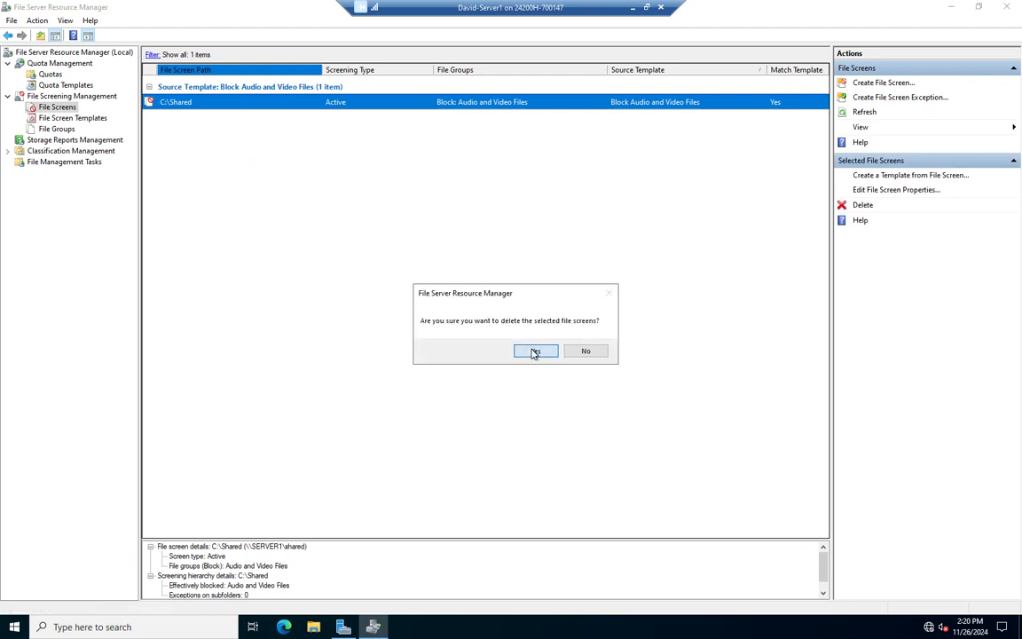
{"action": "left_click", "coordinate": [535, 353]}
Create a file screen on C:\Shared that derives its properties from the Block Media template.
{"action": "right_click", "coordinate": [323, 128]}
{"action": "mouse_move", "coordinate": [361, 181]}
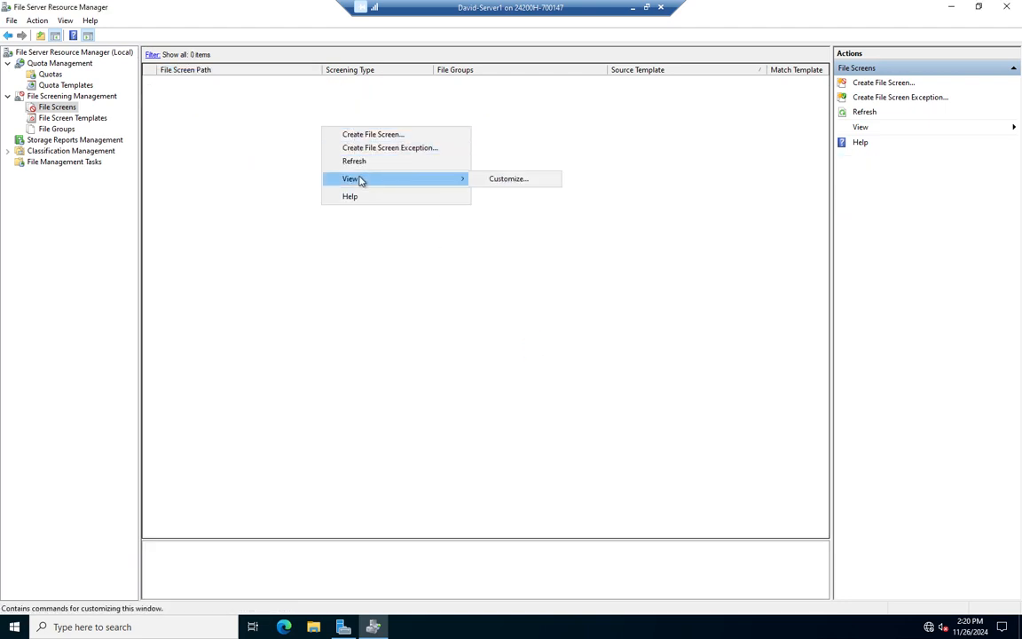
{"action": "left_click", "coordinate": [371, 136]}
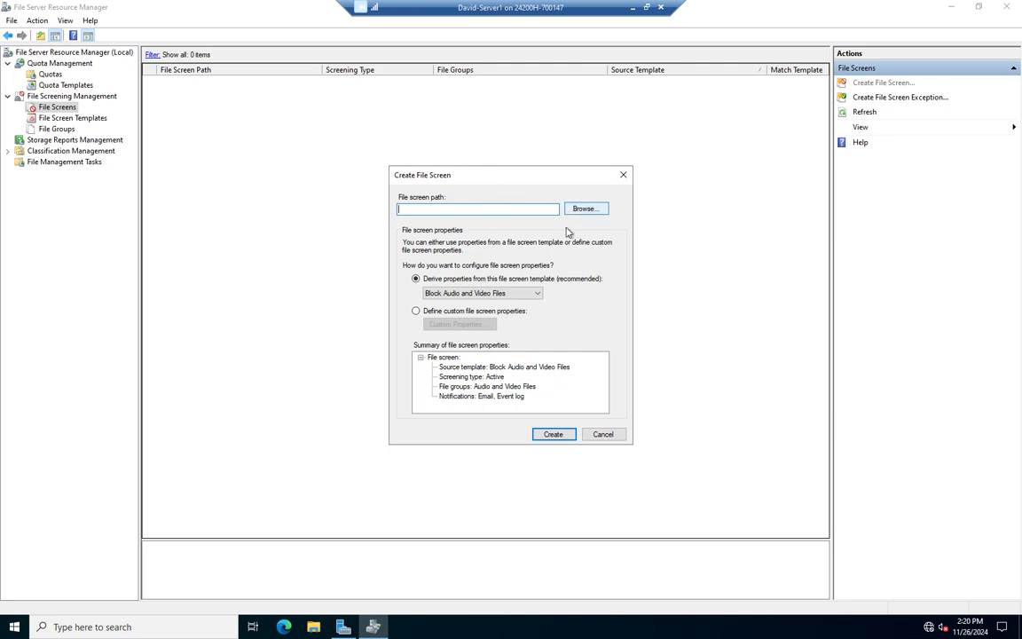
{"action": "left_click", "coordinate": [524, 294]}
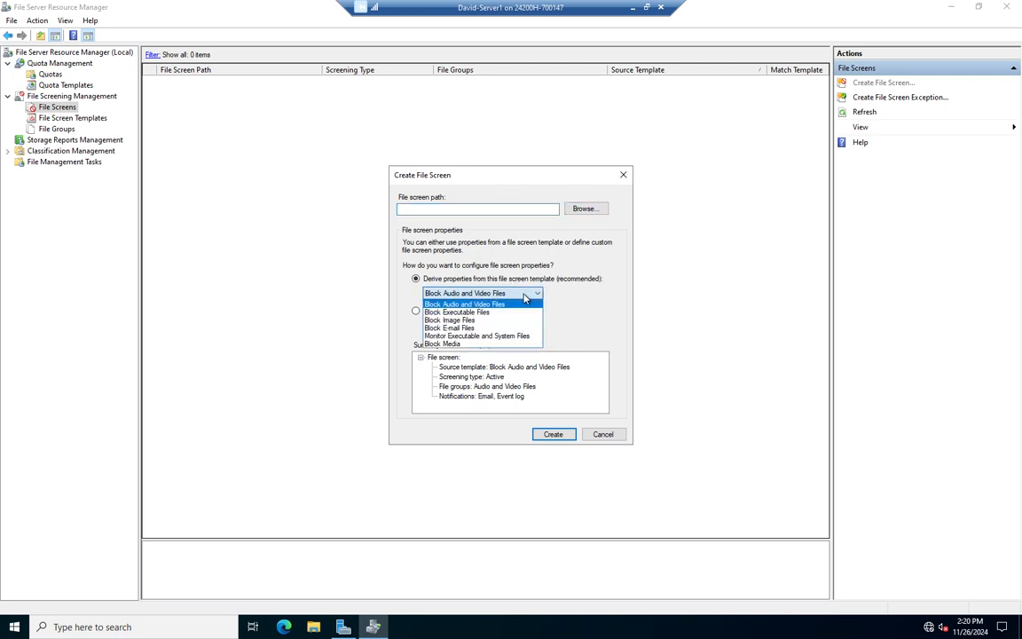
{"action": "left_click", "coordinate": [442, 344]}
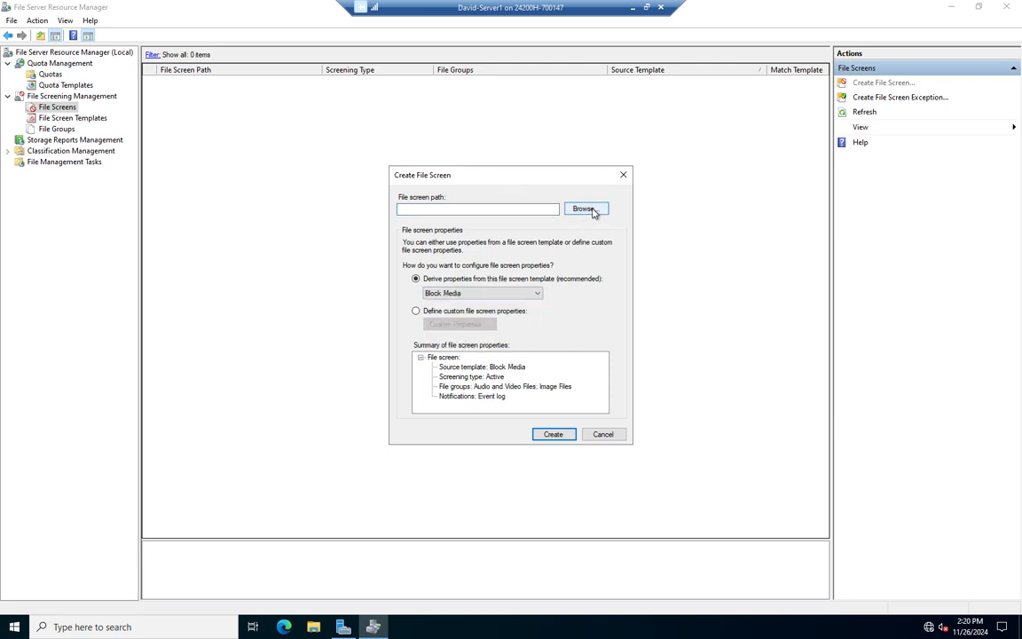
{"action": "left_click", "coordinate": [592, 211]}
{"action": "double_click", "coordinate": [467, 366]}
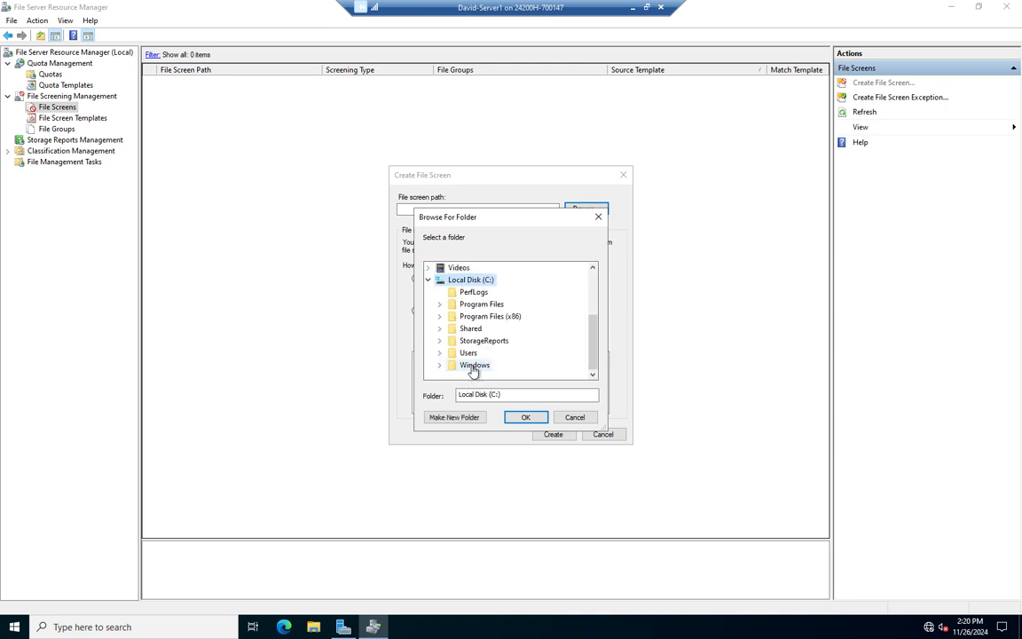
{"action": "double_click", "coordinate": [470, 329]}
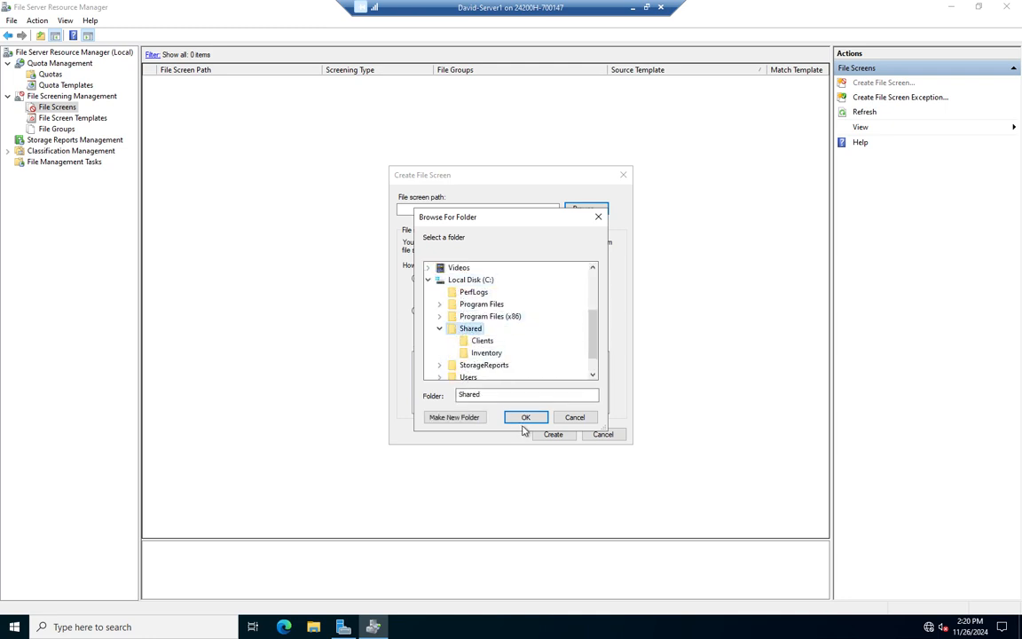
{"action": "left_click", "coordinate": [525, 417]}
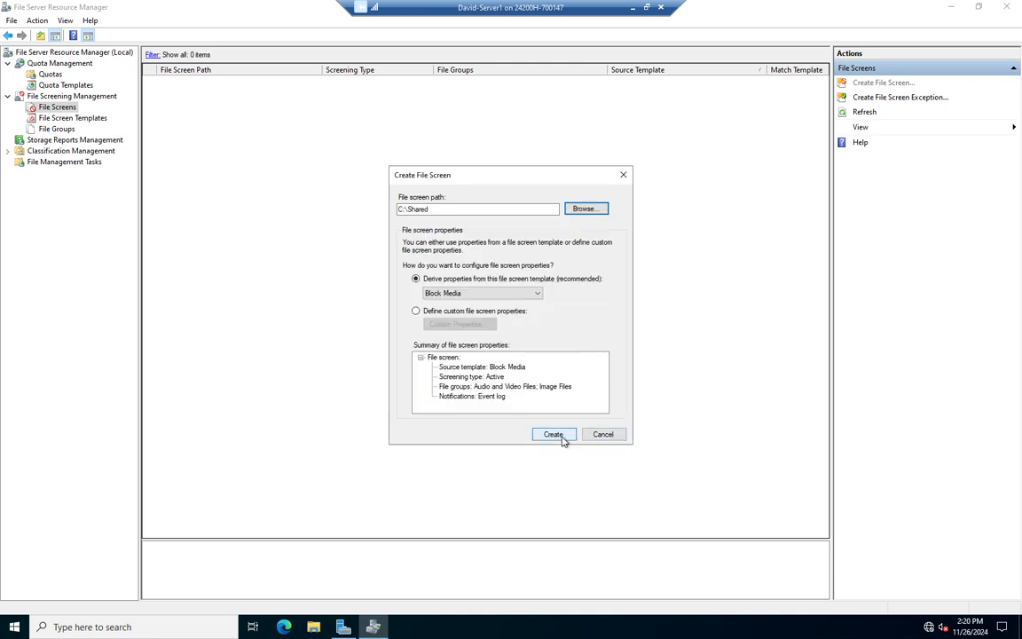
{"action": "left_click", "coordinate": [553, 434]}
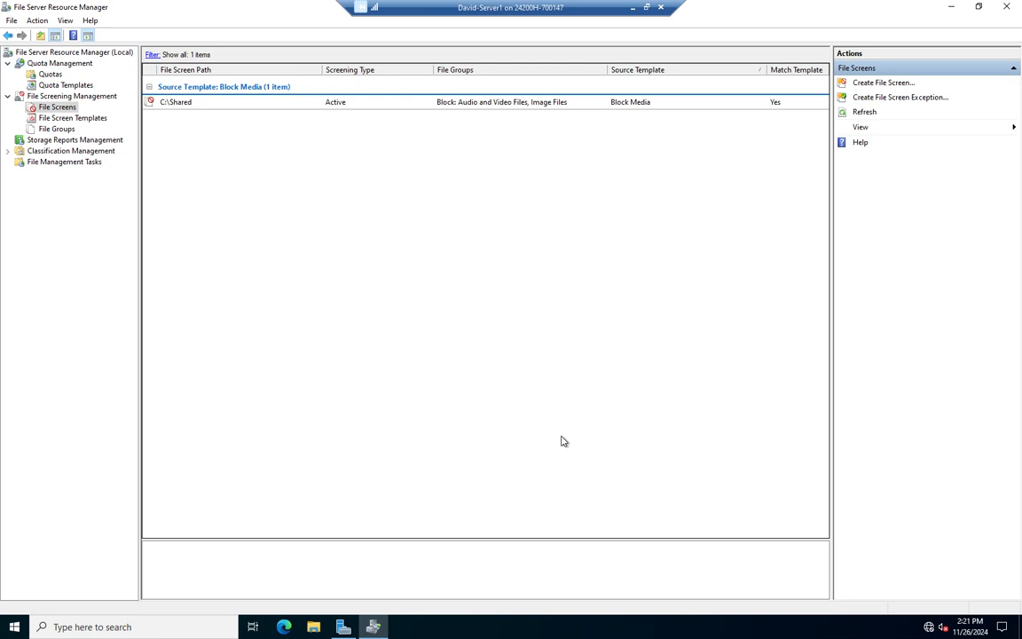
Review the properties of the C:\Shared file screen and close them without changes.
{"action": "left_click", "coordinate": [383, 104]}
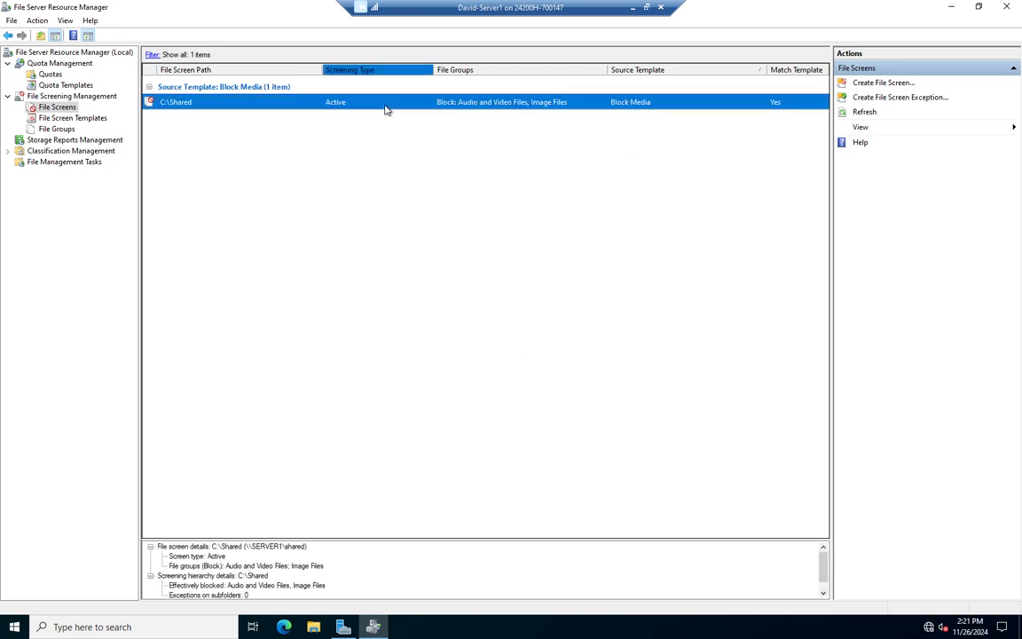
{"action": "double_click", "coordinate": [386, 105]}
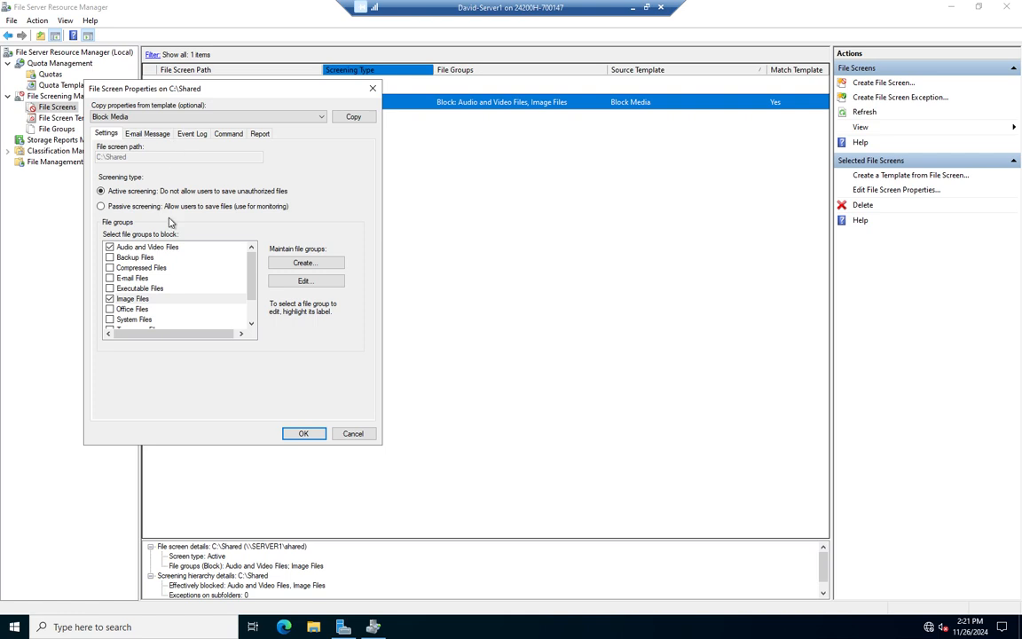
{"action": "left_click", "coordinate": [356, 434]}
{"action": "left_click", "coordinate": [514, 318]}
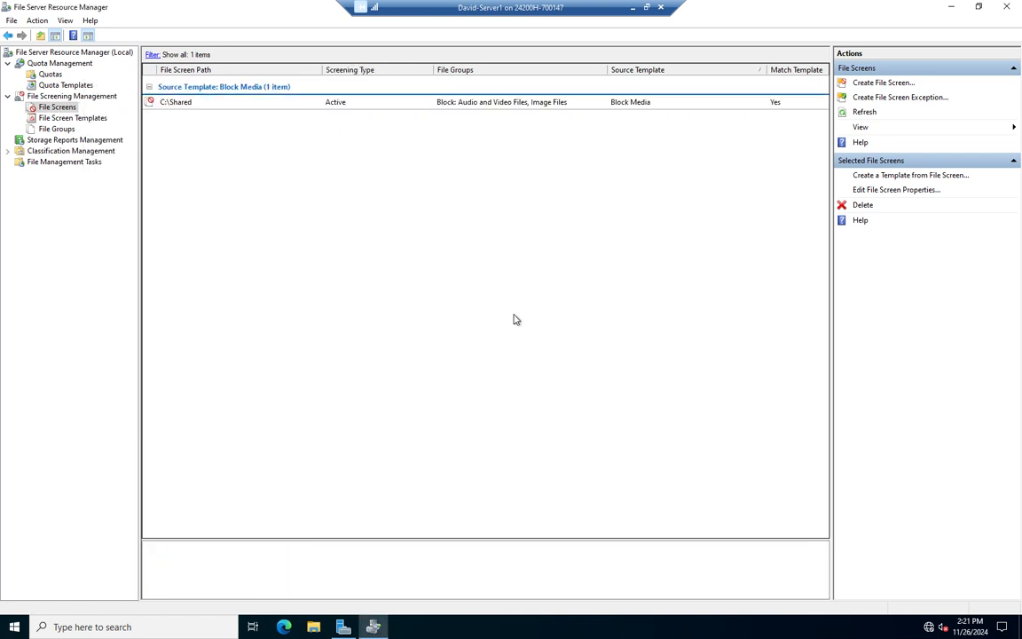